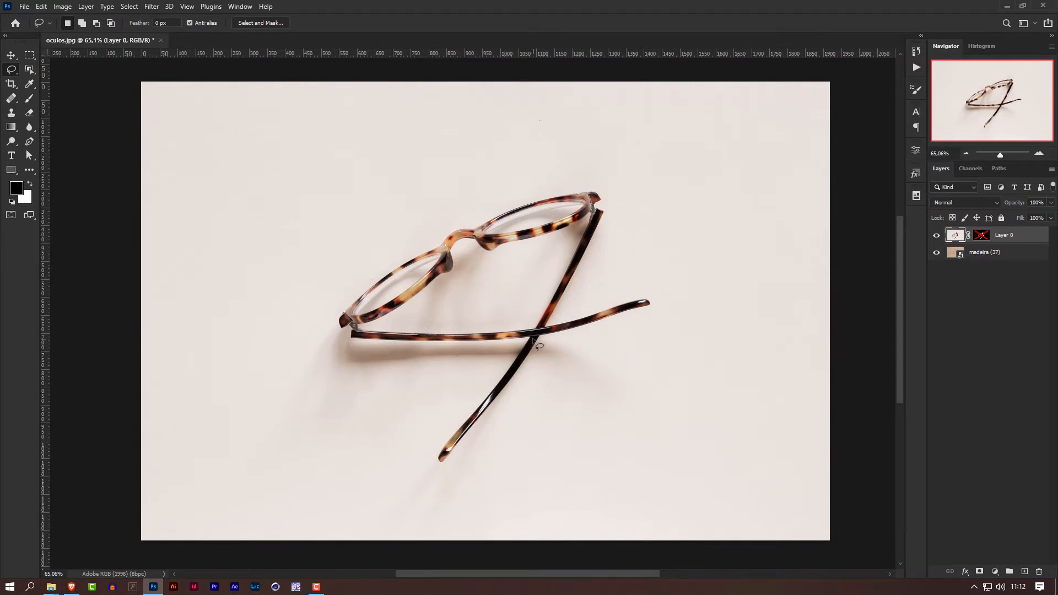
Compare Layer 0 with the wood background, enable its layer mask, and inspect the edges of the glasses cutout.
click(937, 237)
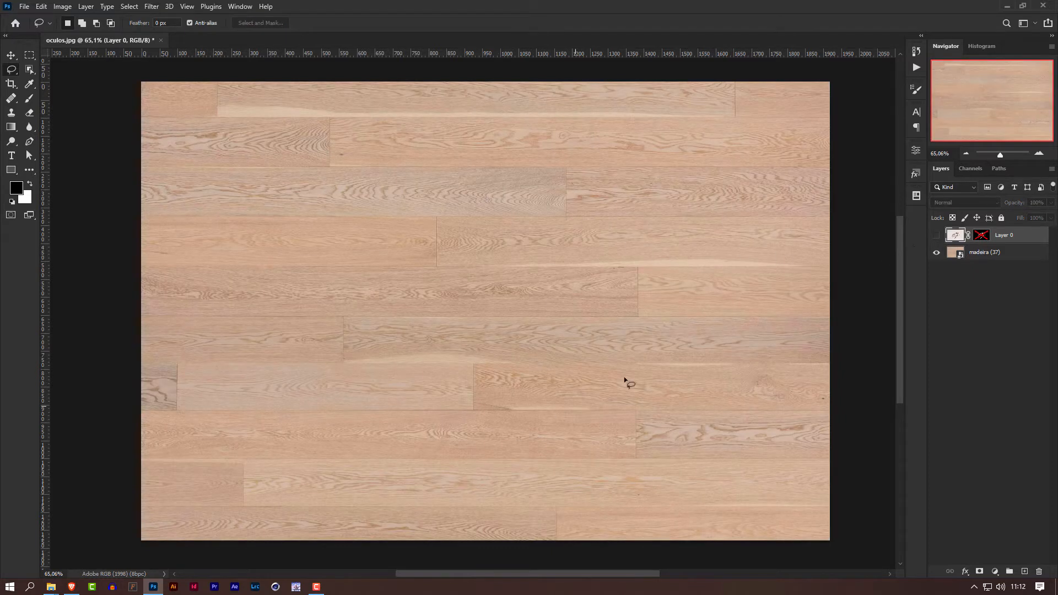
click(937, 238)
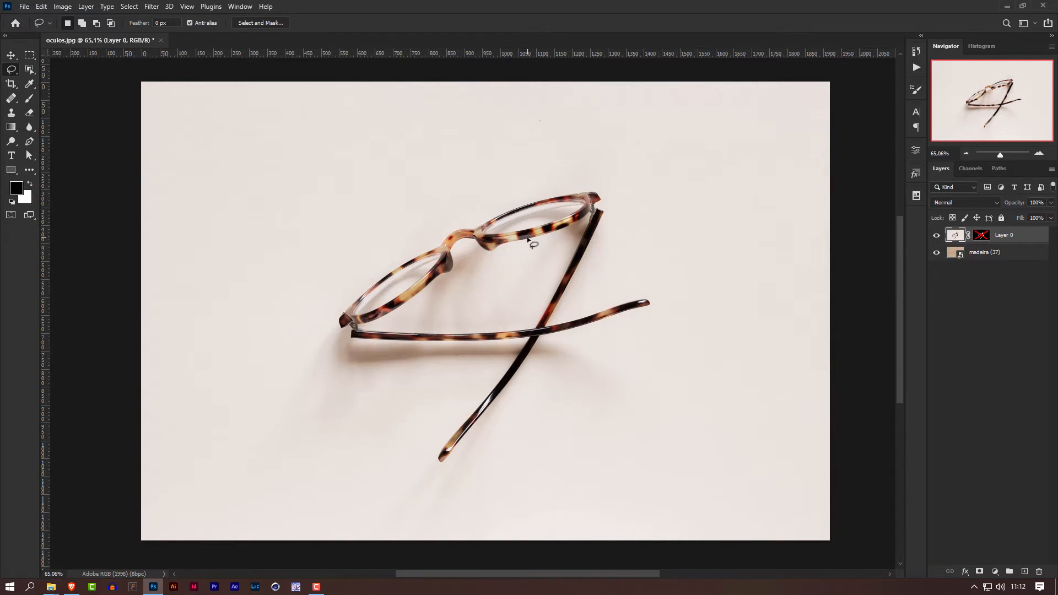
shift+click(982, 237)
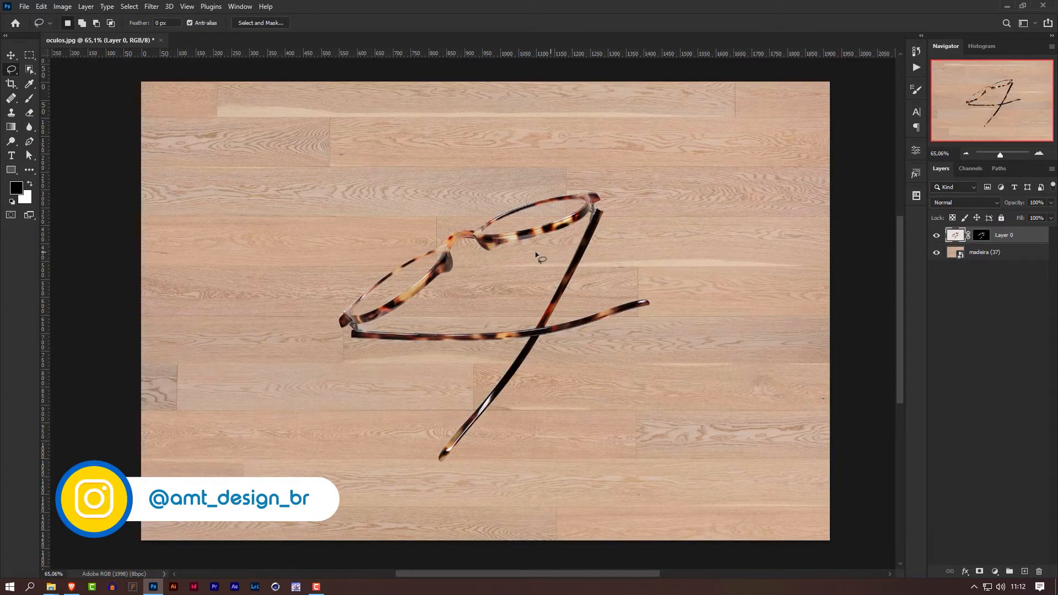
scroll(386, 277, up, 5)
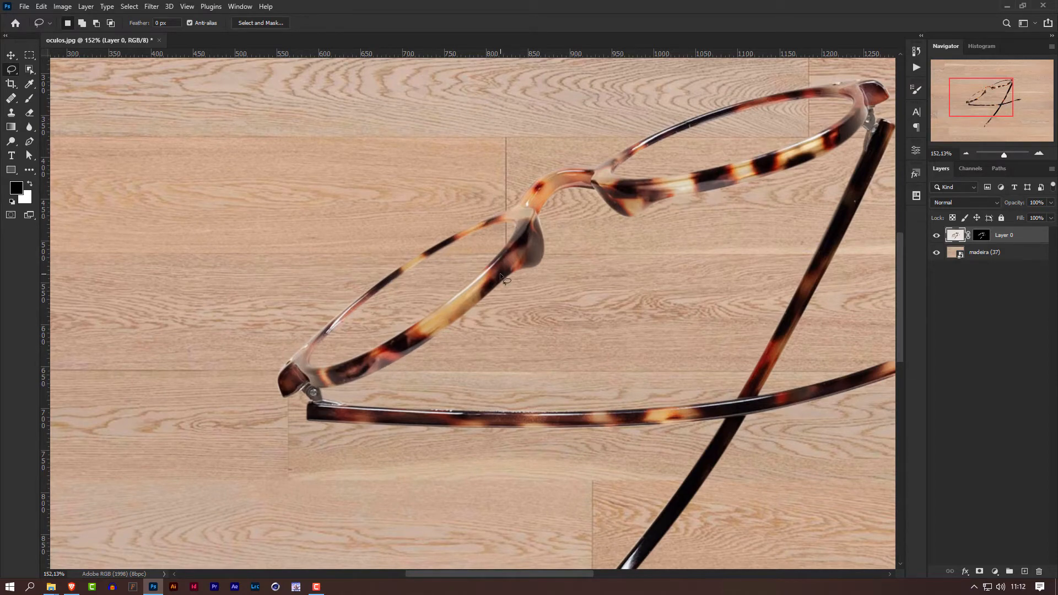
scroll(502, 277, down, 5)
scroll(500, 274, down, 1)
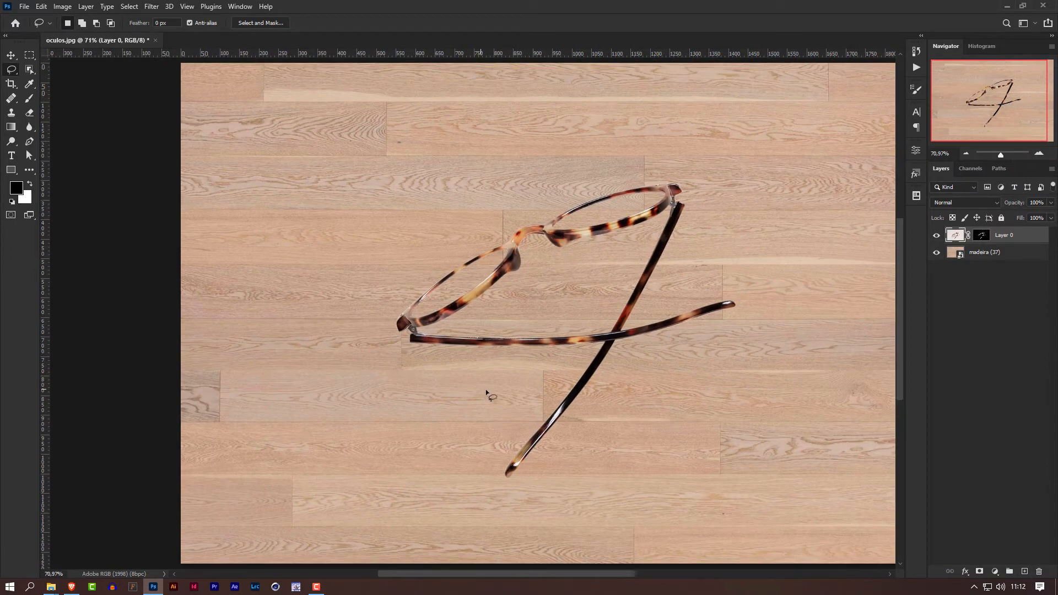
drag(534, 378, 479, 396)
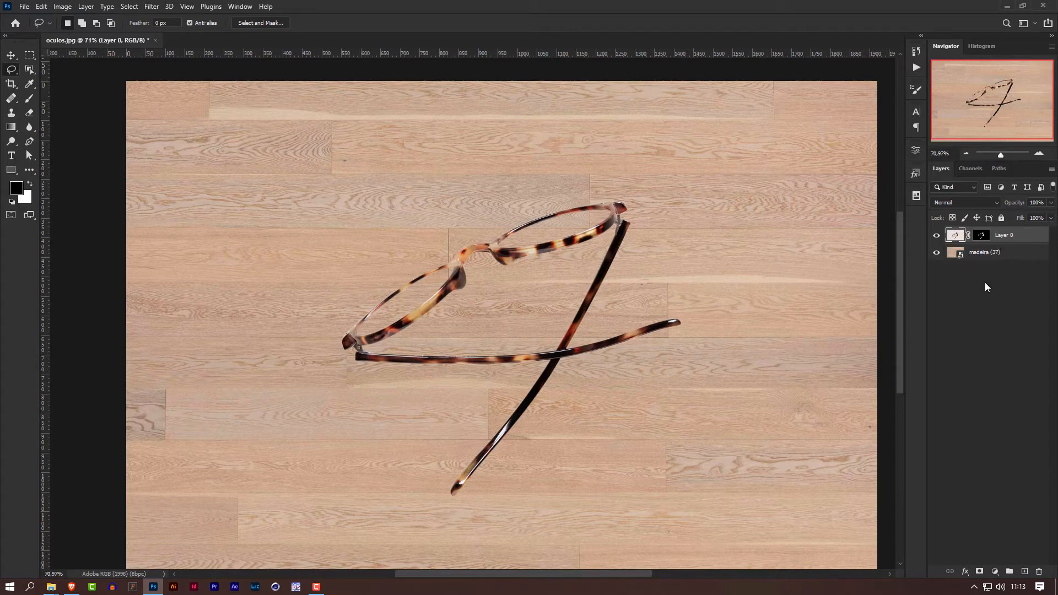
Disable Layer 0's mask and trace the inner edge of the left lens with a closed, curved Pen tool path.
shift+click(985, 235)
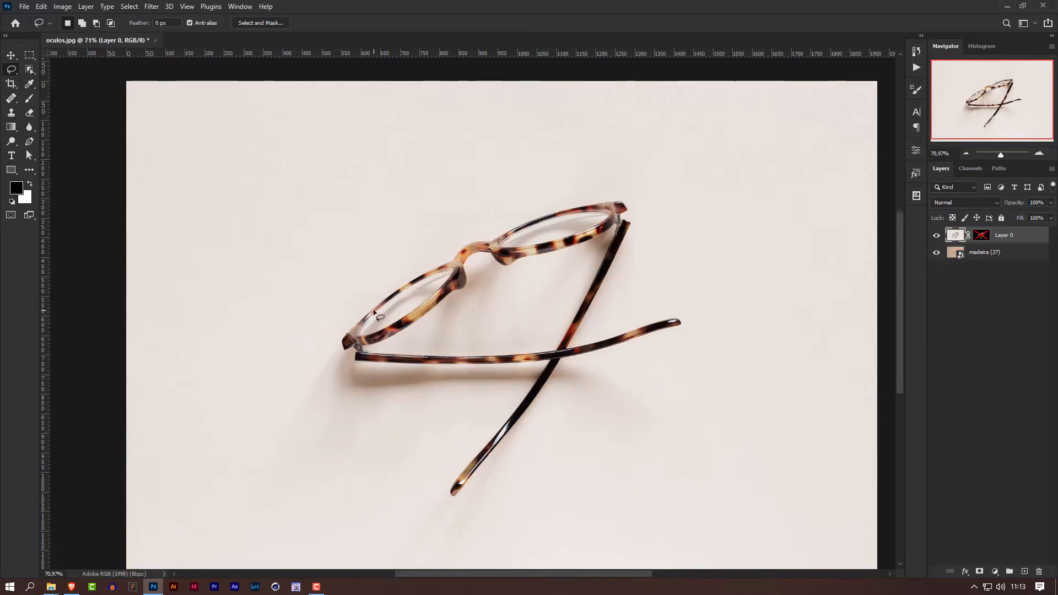
scroll(375, 313, up, 1)
scroll(375, 313, up, 5)
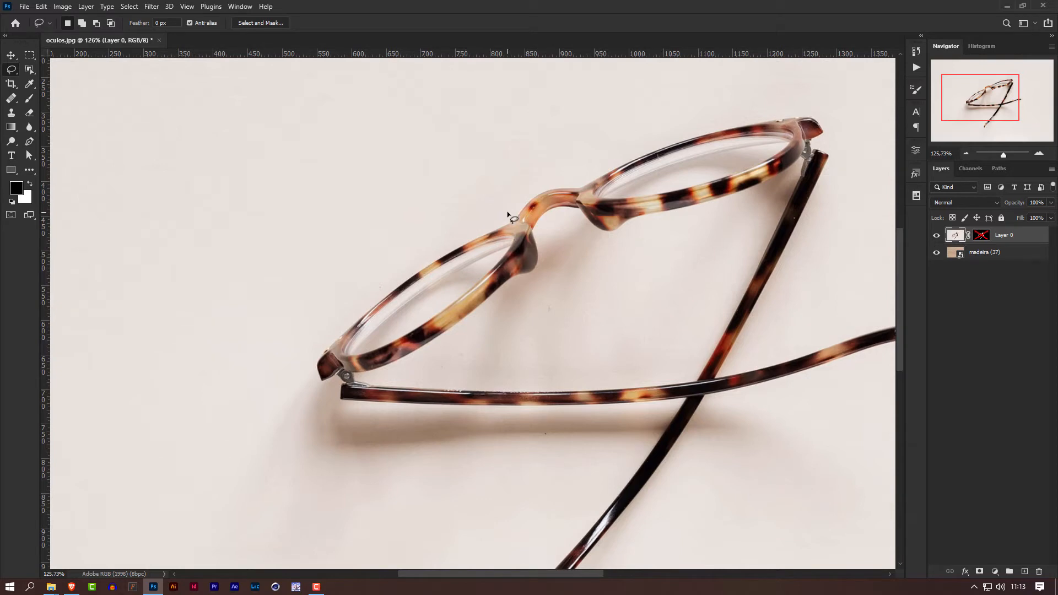
key(p)
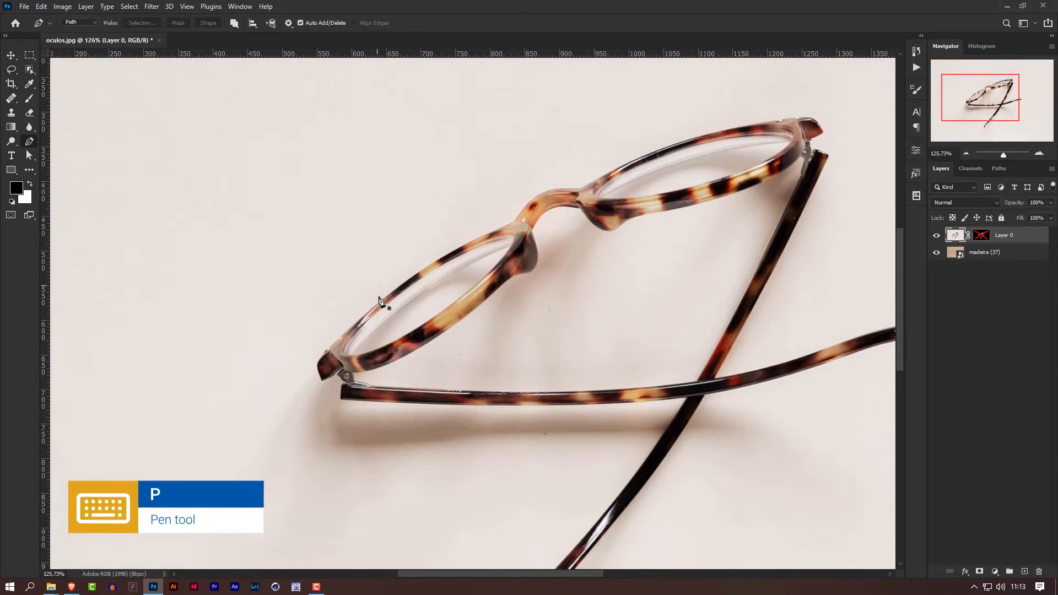
scroll(374, 352, up, 4)
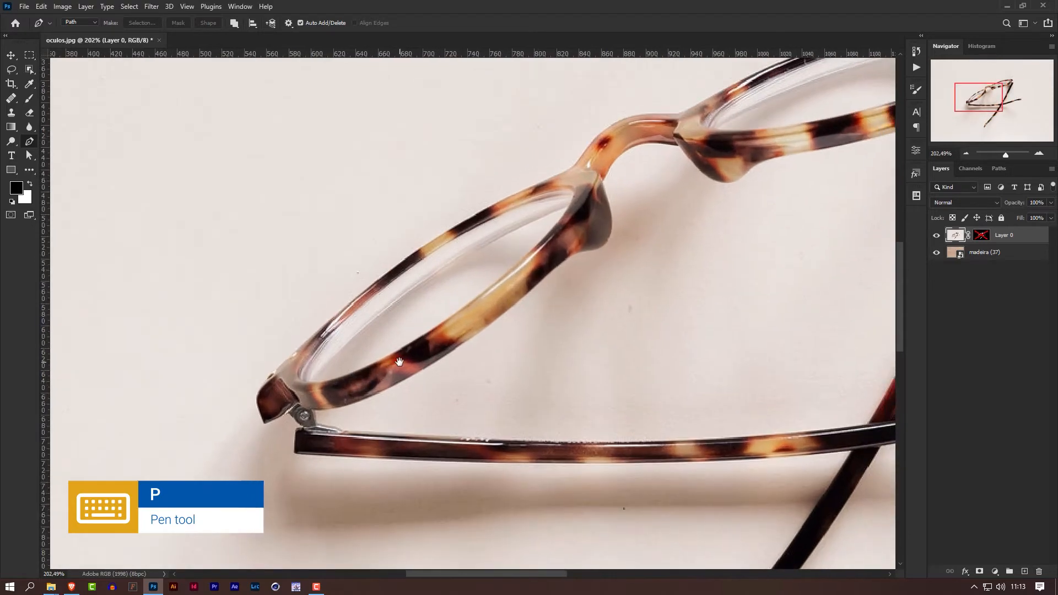
click(301, 380)
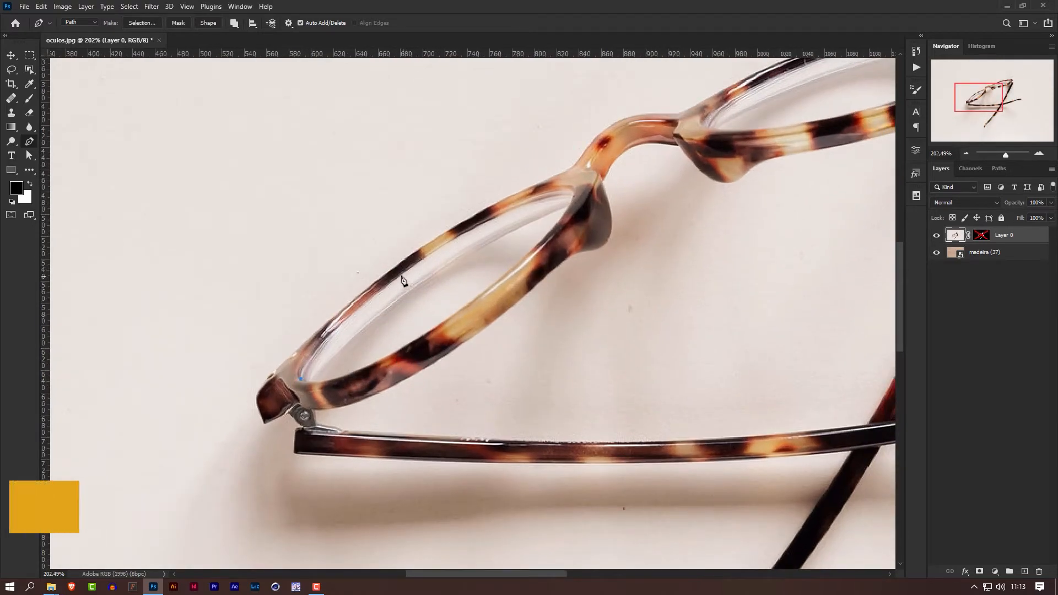
drag(402, 275, 495, 209)
drag(573, 192, 587, 204)
drag(459, 307, 410, 341)
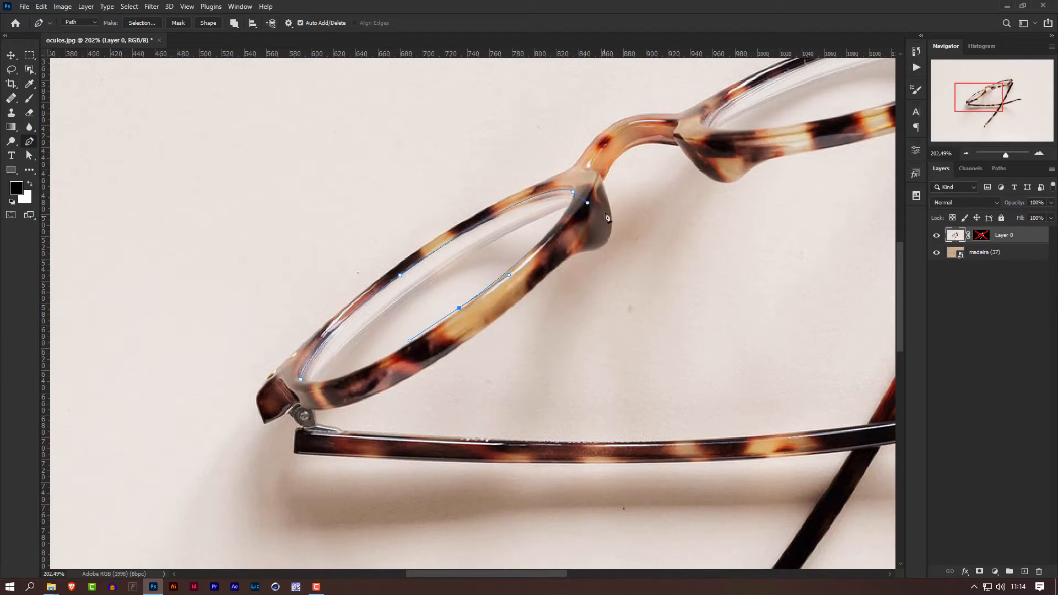
drag(588, 203, 588, 205)
drag(410, 341, 421, 335)
drag(302, 380, 272, 360)
alt+drag(302, 380, 323, 397)
Trace the inner edge of the right lens with a second closed Pen tool path.
drag(615, 266, 237, 510)
drag(325, 369, 321, 358)
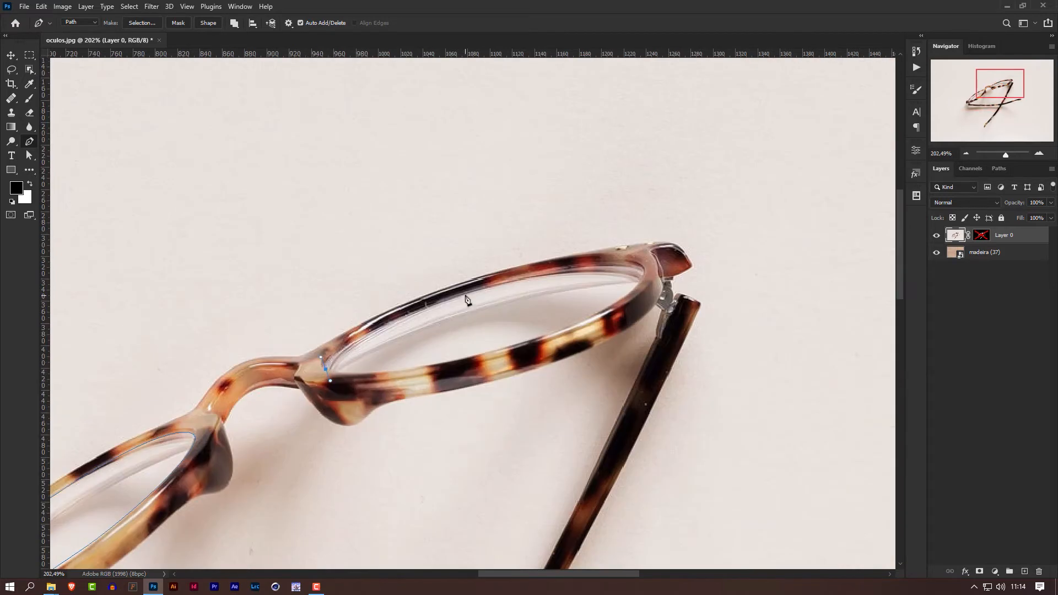
drag(465, 294, 541, 272)
drag(643, 272, 654, 295)
click(505, 347)
drag(325, 368, 288, 353)
Convert both lens paths into a selection and copy the lenses from Layer 0 to a new layer.
scroll(445, 393, down, 3)
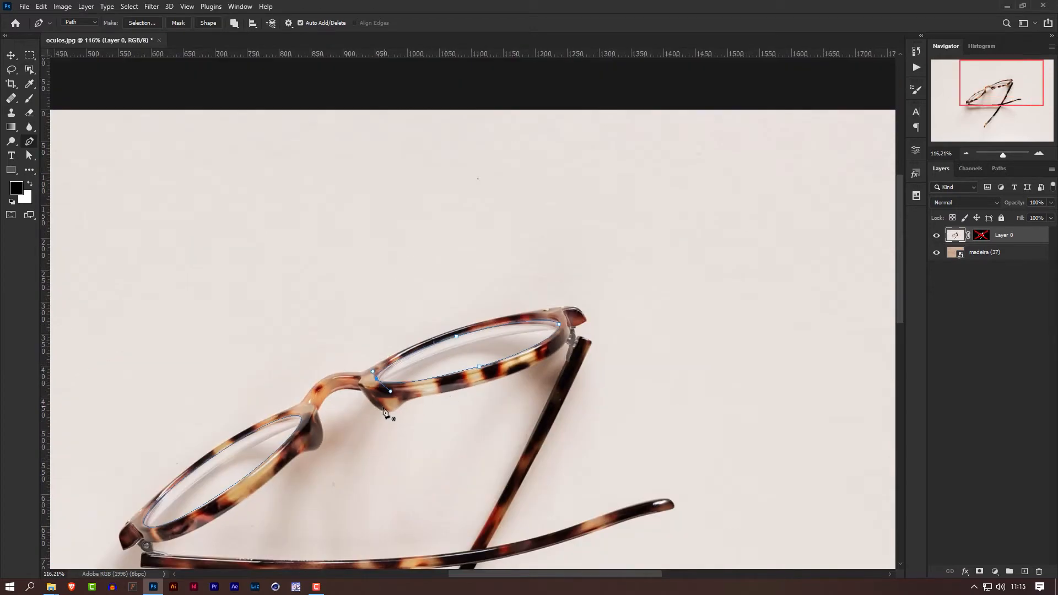
scroll(388, 414, up, 3)
drag(378, 422, 518, 327)
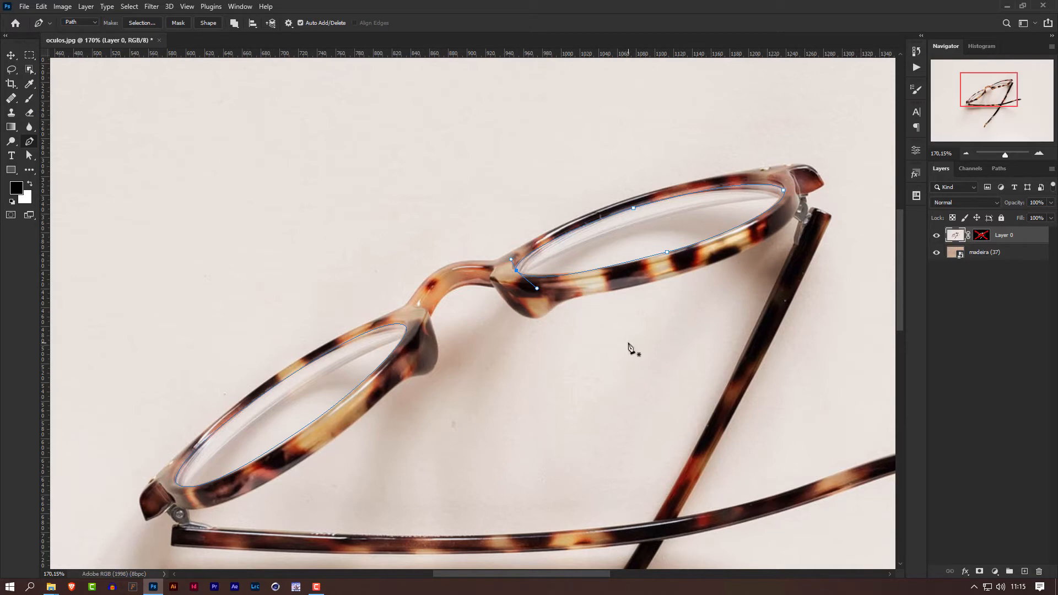
key(ctrl+Return)
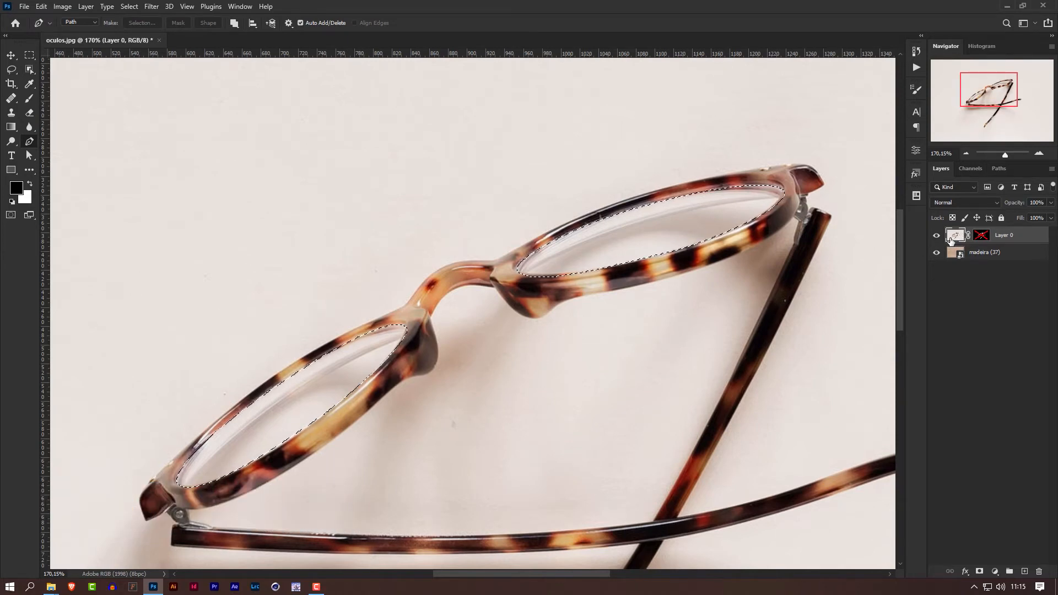
key(ctrl+j)
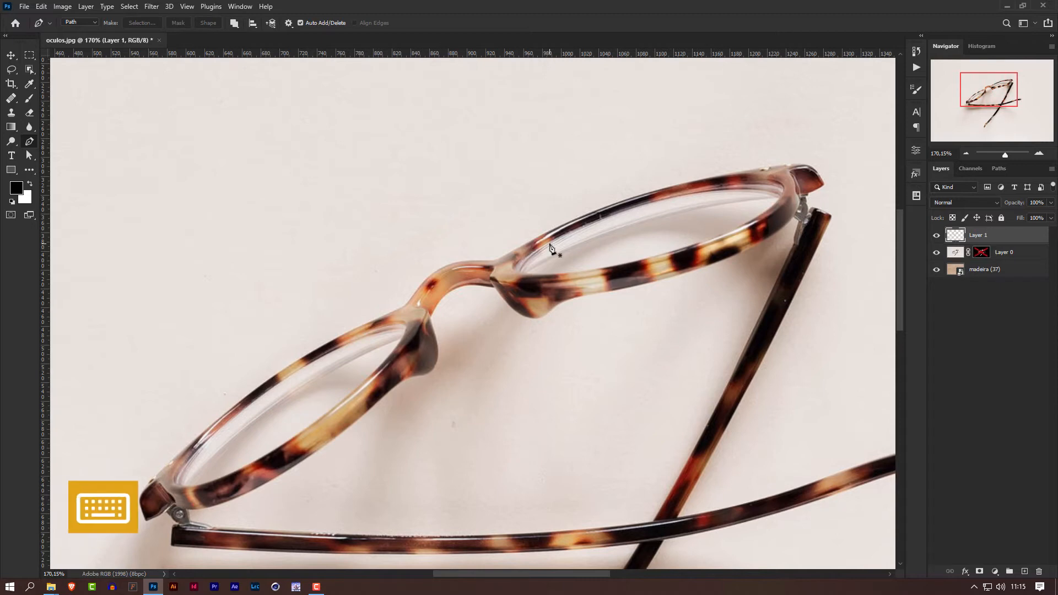
key(v)
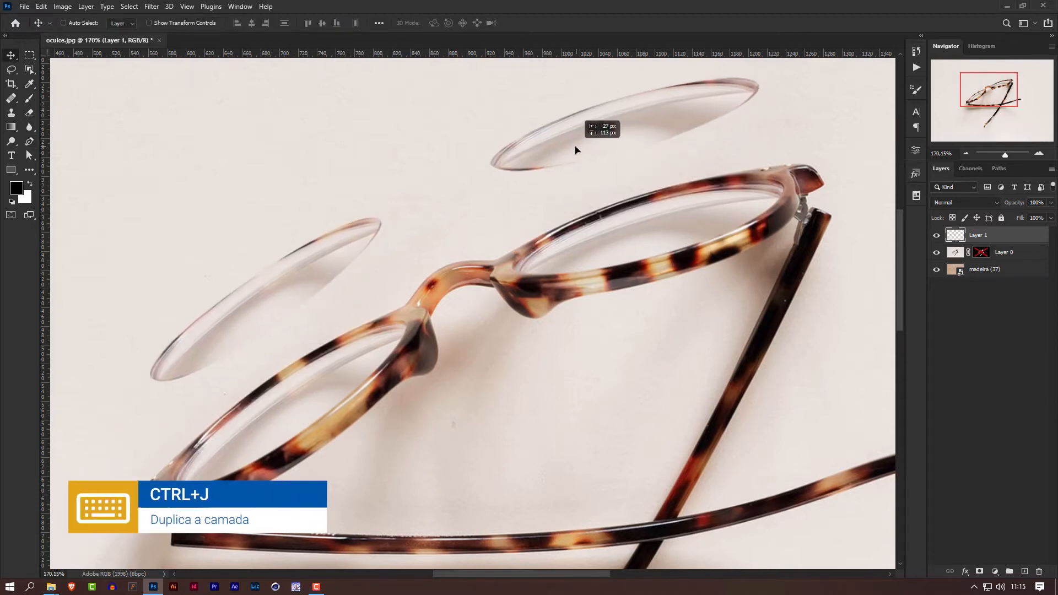
drag(599, 236, 576, 144)
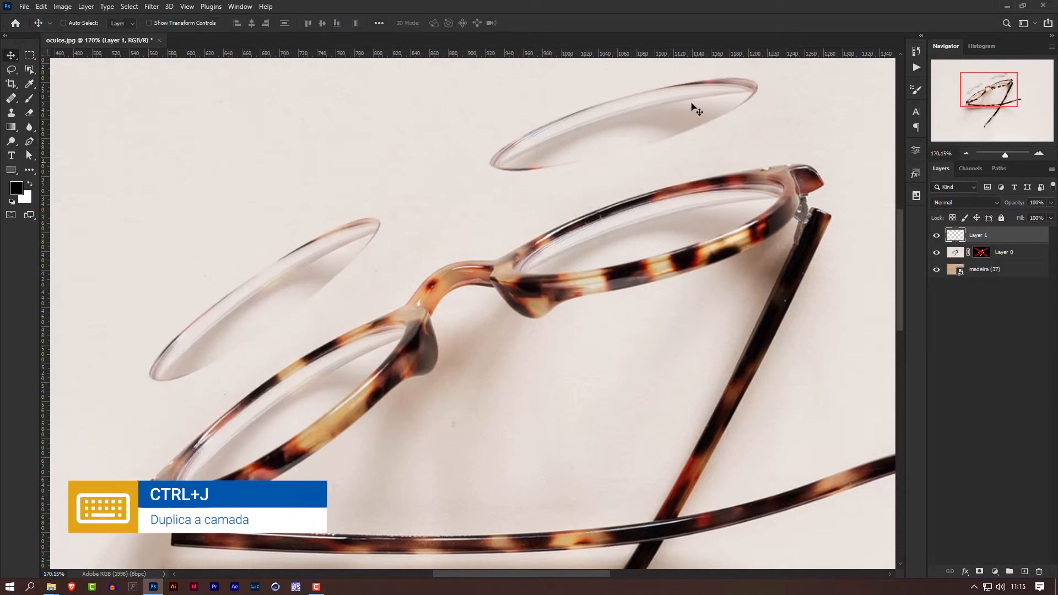
key(ctrl+z)
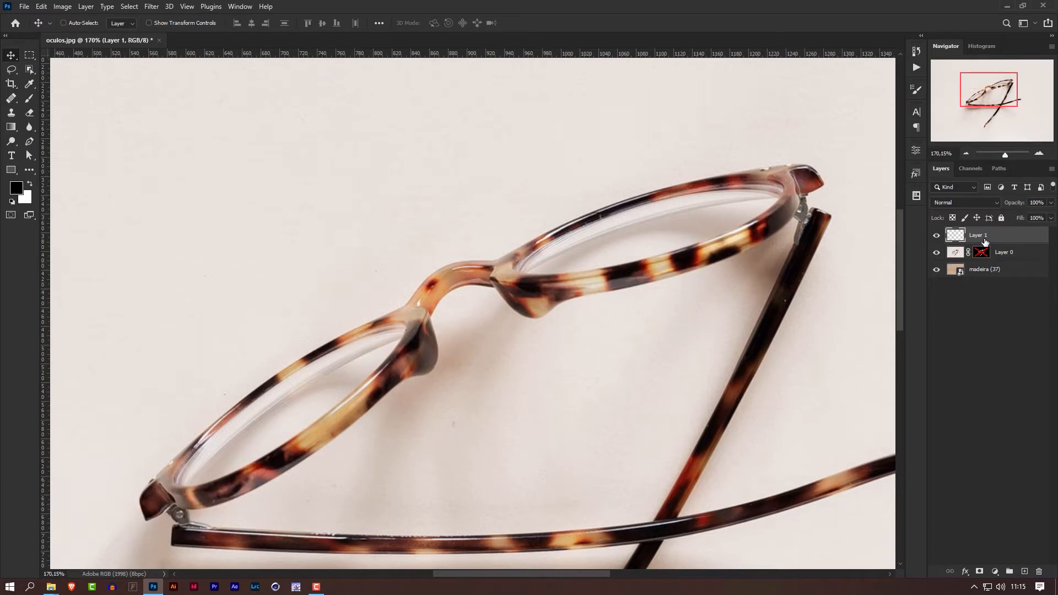
Rename the copied lens layer to "lentes" and Layer 0 to "oculos".
double_click(980, 235)
text(lentes)
key(Return)
double_click(1005, 253)
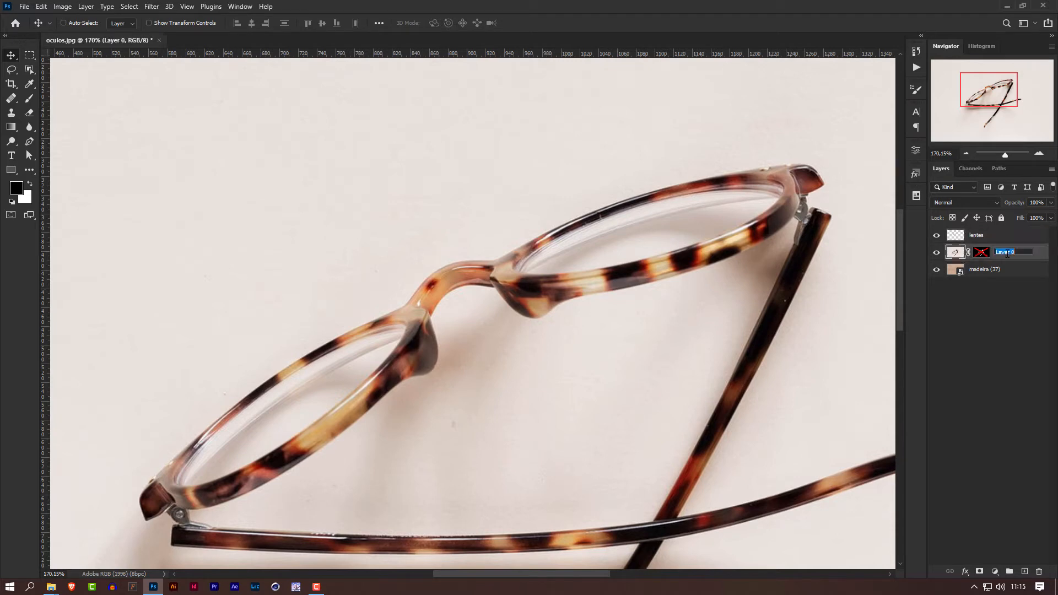
text(oculos)
key(Return)
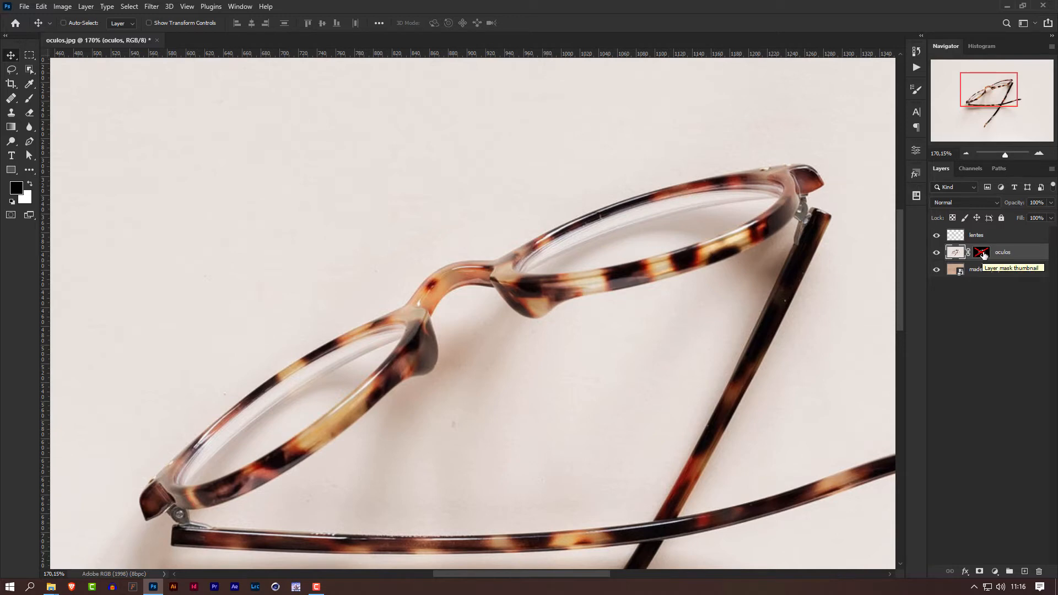
Enable the oculos layer mask and compare the cutout over the wood with the lentes layer hidden and shown.
shift+click(985, 255)
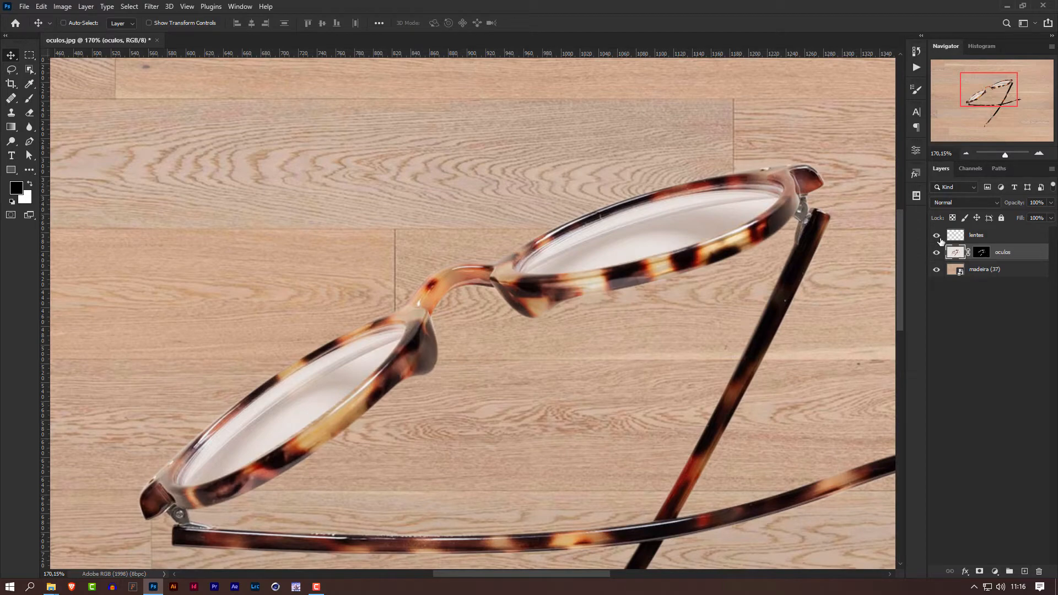
click(938, 236)
click(937, 236)
click(937, 236)
click(937, 237)
click(938, 237)
click(938, 237)
scroll(604, 353, down, 3)
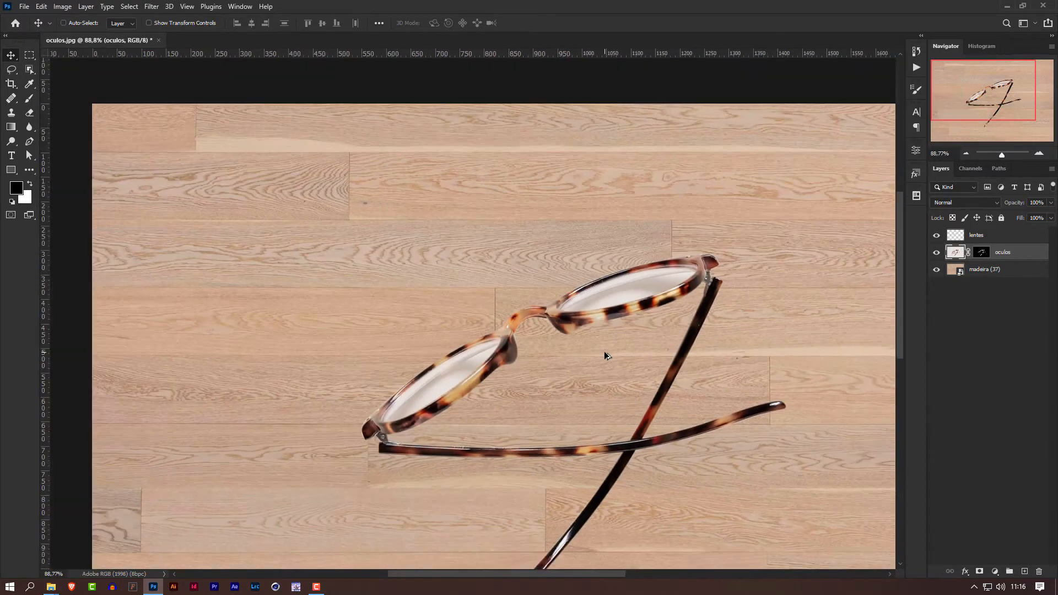
drag(604, 355, 512, 305)
scroll(516, 311, down, 2)
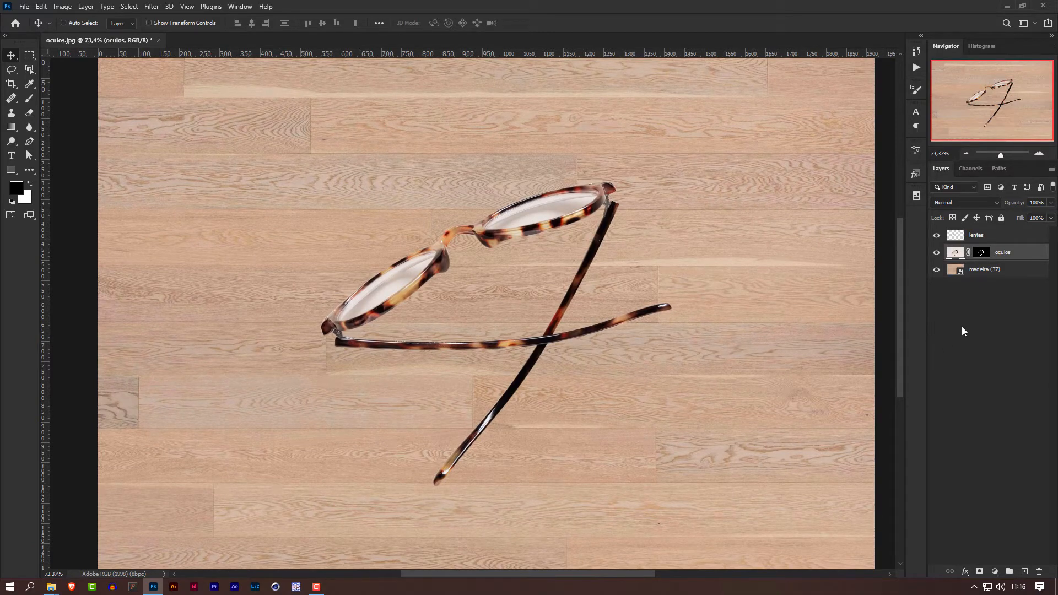
Disable the oculos mask, lasso loosely around the glasses and their shadow, and copy that area to a new layer.
shift+click(982, 253)
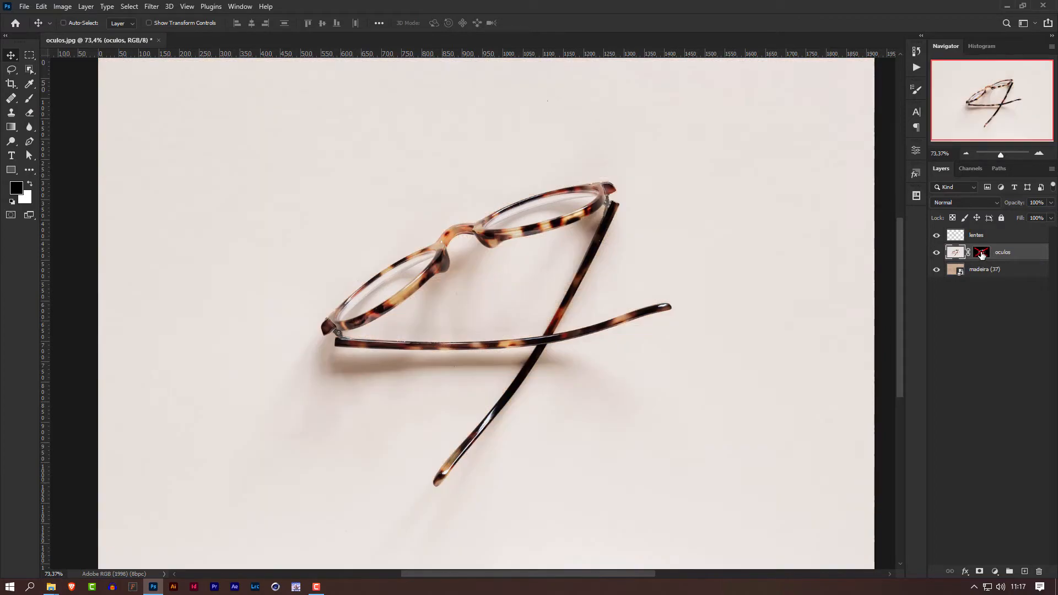
click(11, 70)
click(50, 72)
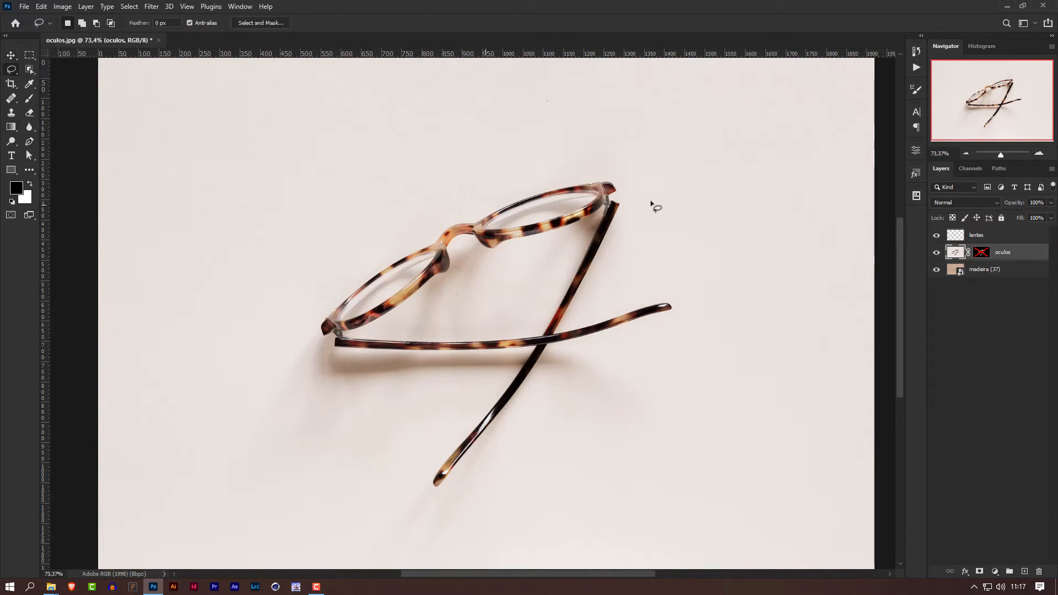
mouse_move(660, 199)
mouse_down()
mouse_move(615, 159)
mouse_move(426, 218)
mouse_move(327, 283)
mouse_move(260, 414)
mouse_move(300, 449)
mouse_move(357, 449)
mouse_move(449, 402)
mouse_move(439, 445)
mouse_move(386, 517)
mouse_move(393, 543)
mouse_move(468, 514)
mouse_move(528, 431)
mouse_move(585, 444)
mouse_move(657, 438)
mouse_move(671, 389)
mouse_move(663, 359)
mouse_move(692, 277)
mouse_move(649, 287)
mouse_move(637, 267)
mouse_move(665, 200)
mouse_up()
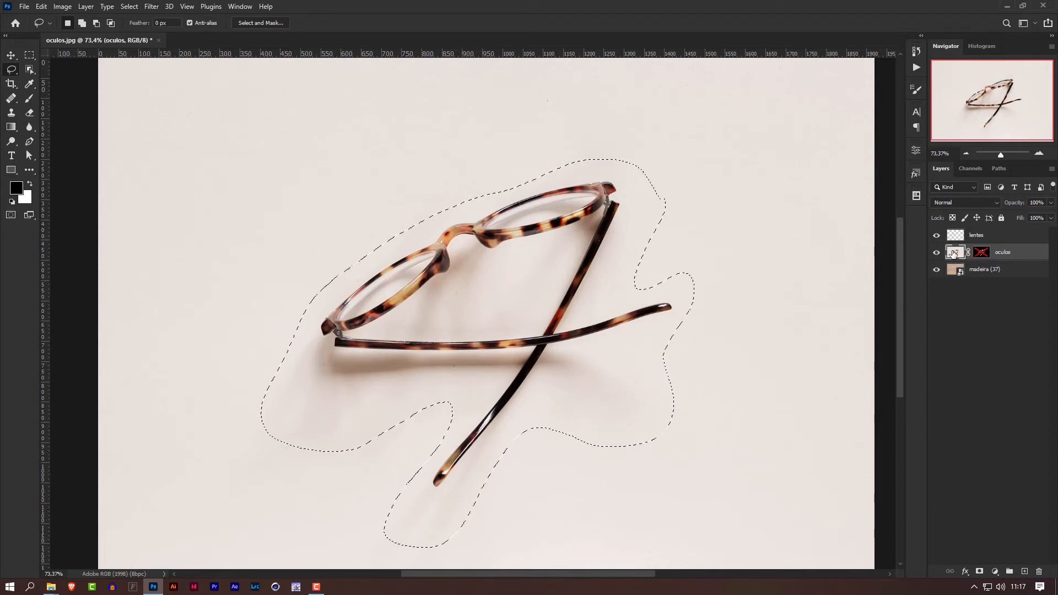
key(ctrl+j)
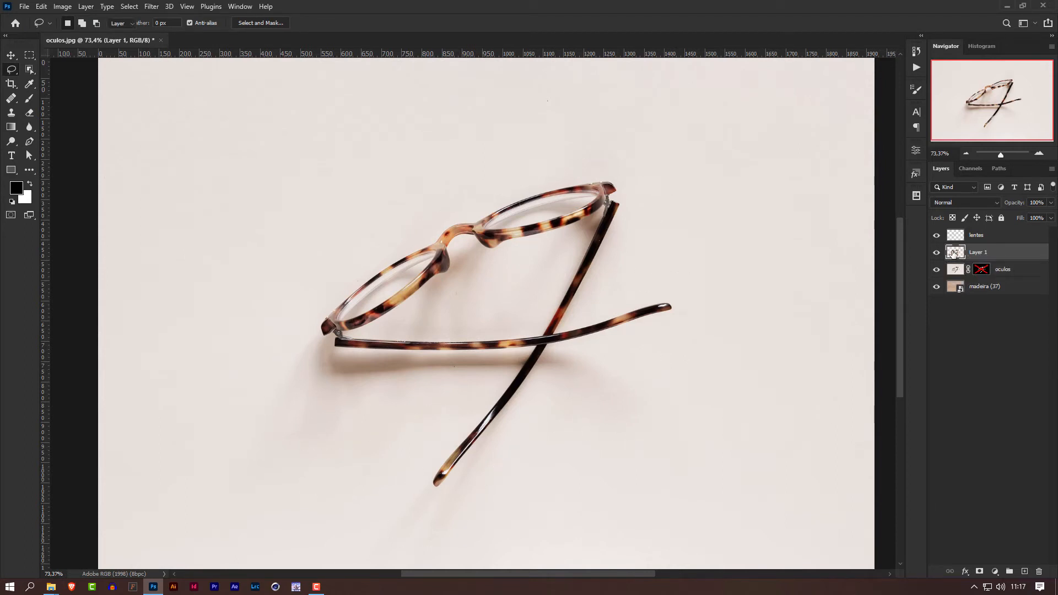
key(v)
drag(565, 304, 755, 322)
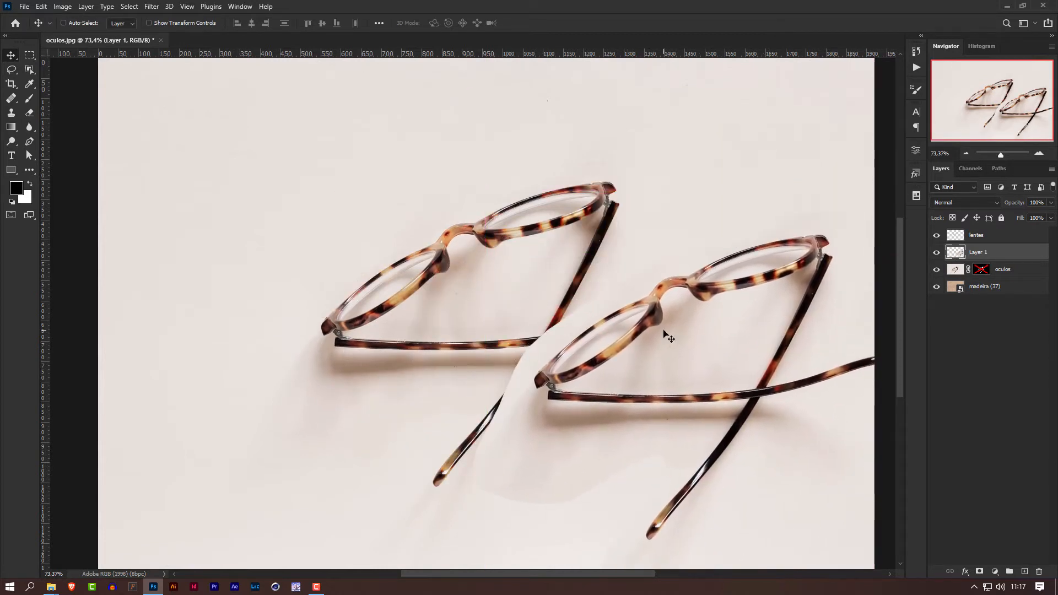
key(ctrl)
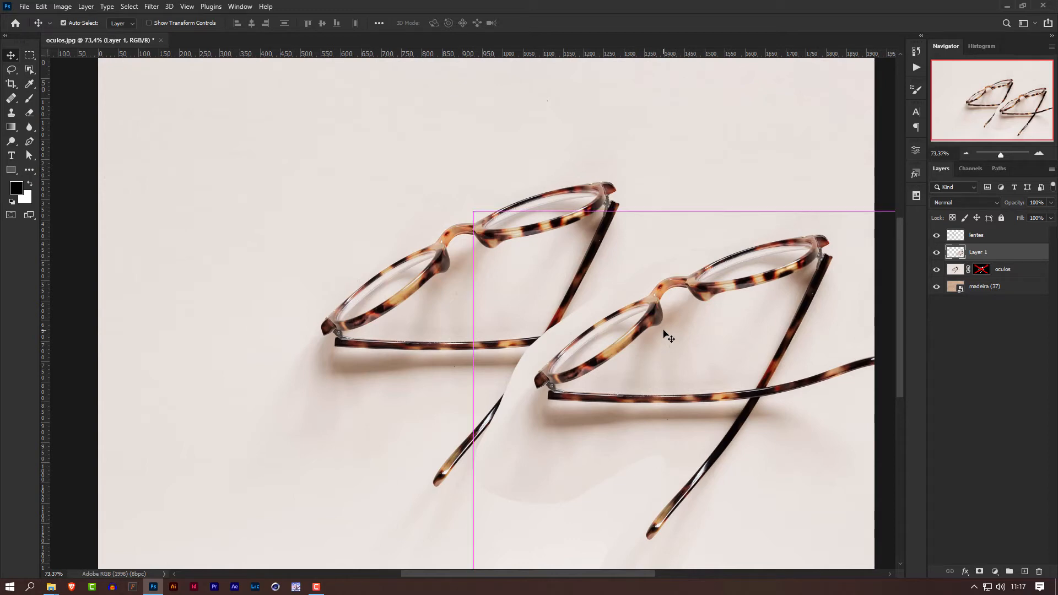
key(ctrl+z)
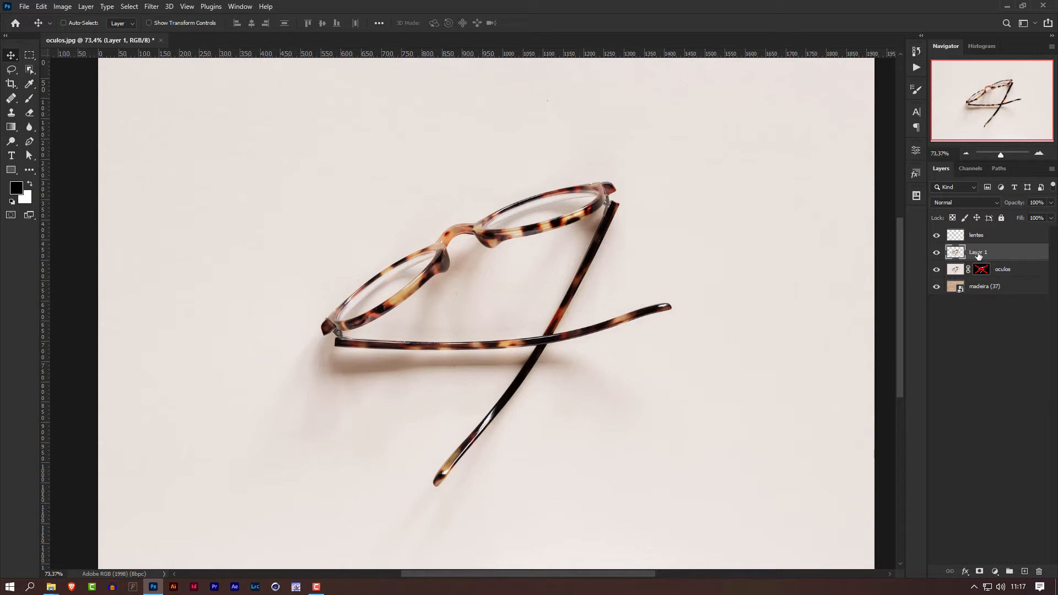
Rename the copied shadow layer to "sombra" and place it beneath the oculos layer.
double_click(978, 254)
text(sombra)
key(Return)
drag(1028, 254, 1023, 275)
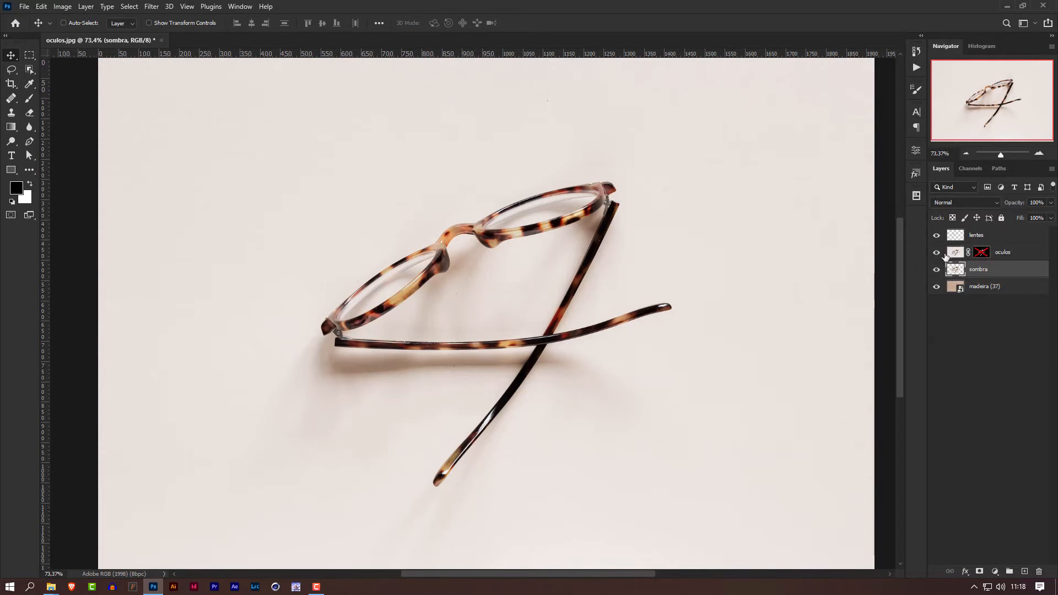
Enable the oculos layer mask and compare the composition with the sombra layer hidden and shown.
shift+click(983, 255)
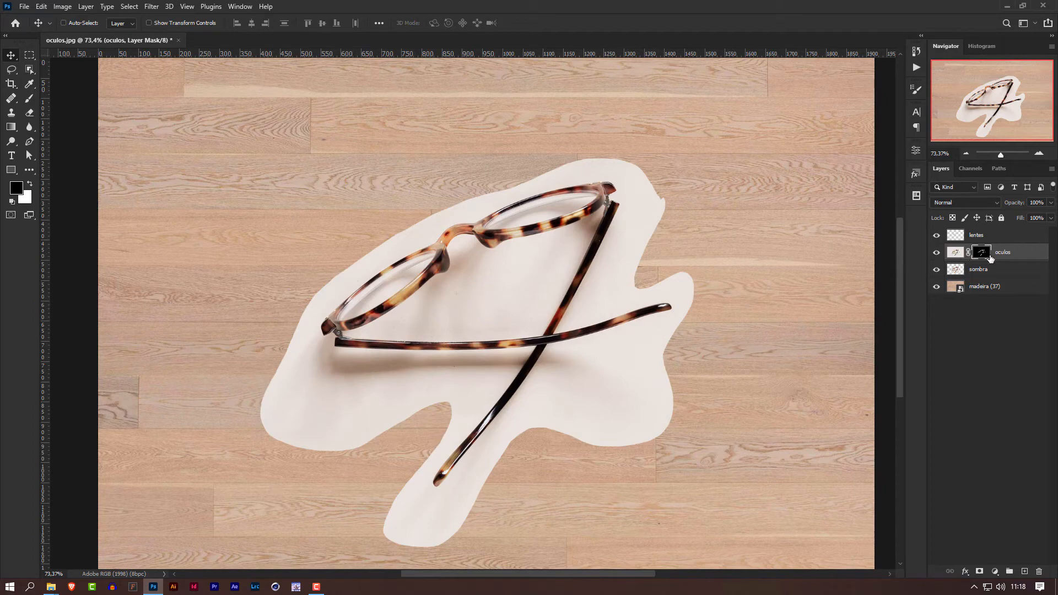
click(934, 271)
click(936, 270)
click(936, 271)
click(935, 270)
click(935, 271)
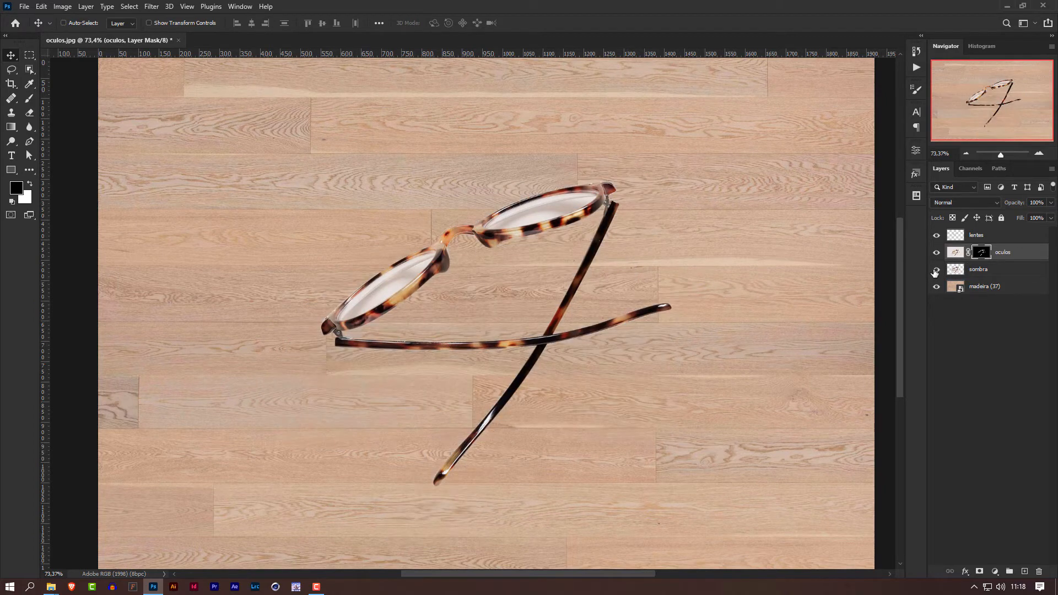
Show the sombra layer and set its blend mode to Multiply.
click(936, 270)
click(987, 269)
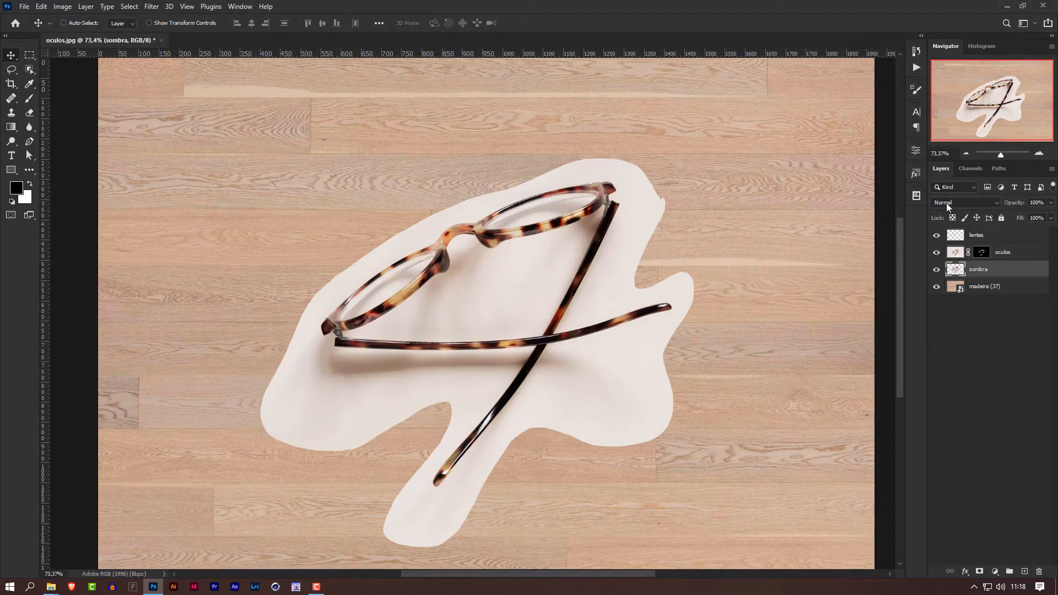
click(971, 202)
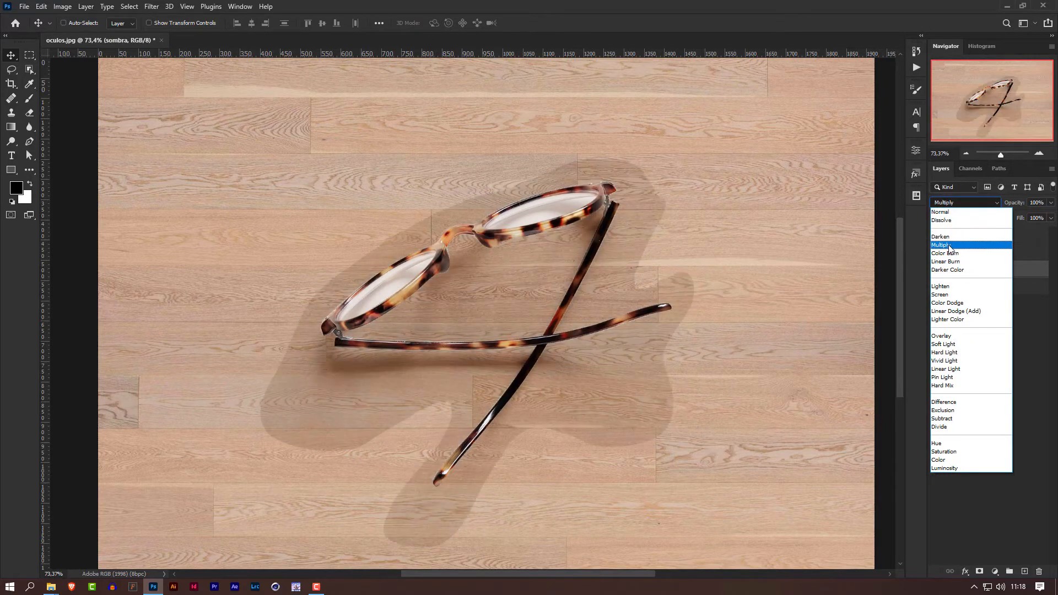
click(949, 245)
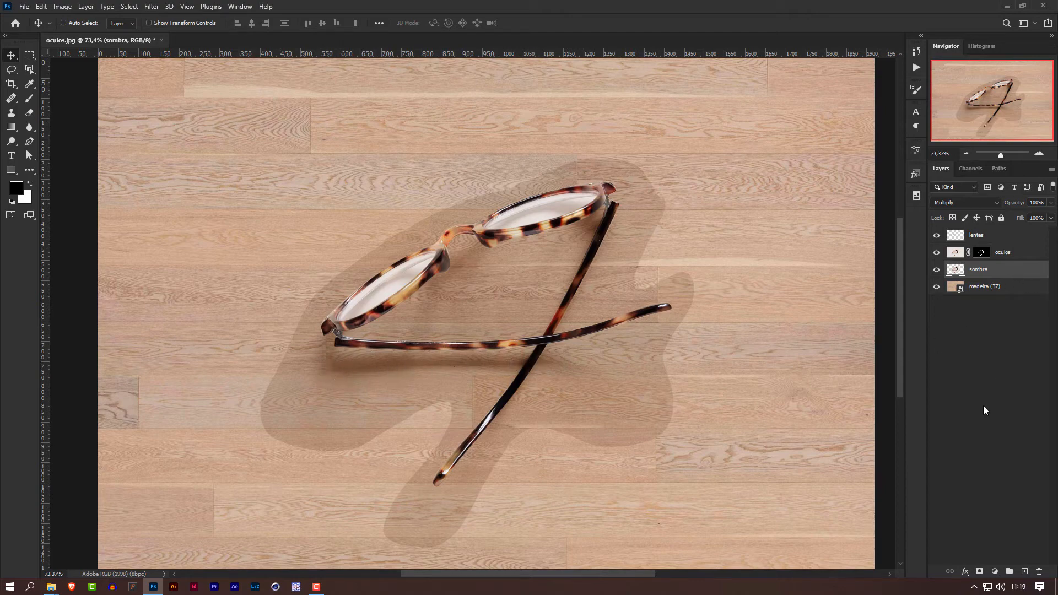
Add a Levels adjustment above the sombra layer and clip it to that layer.
click(995, 573)
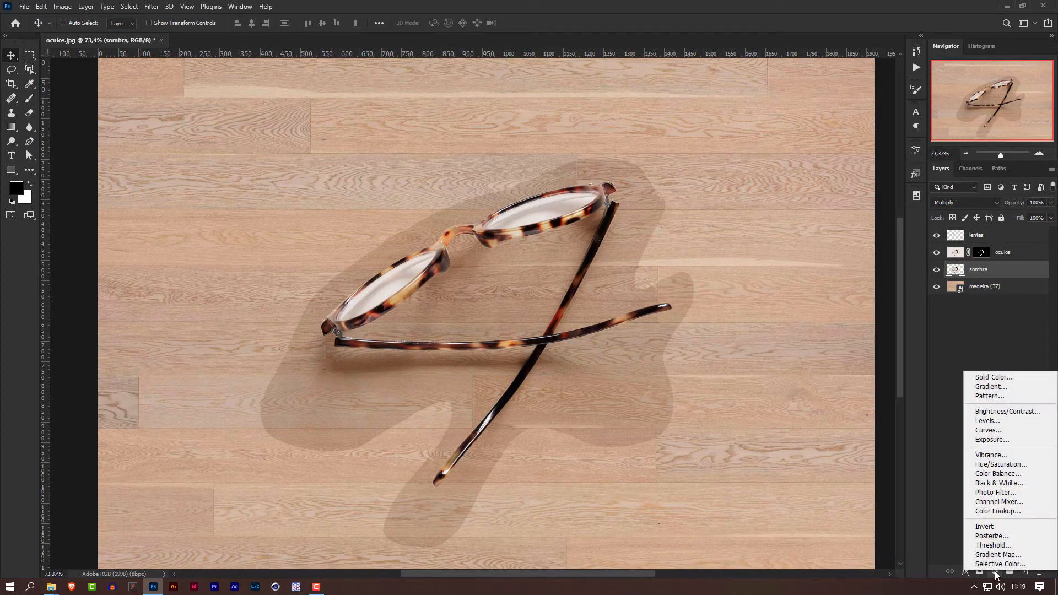
click(1011, 423)
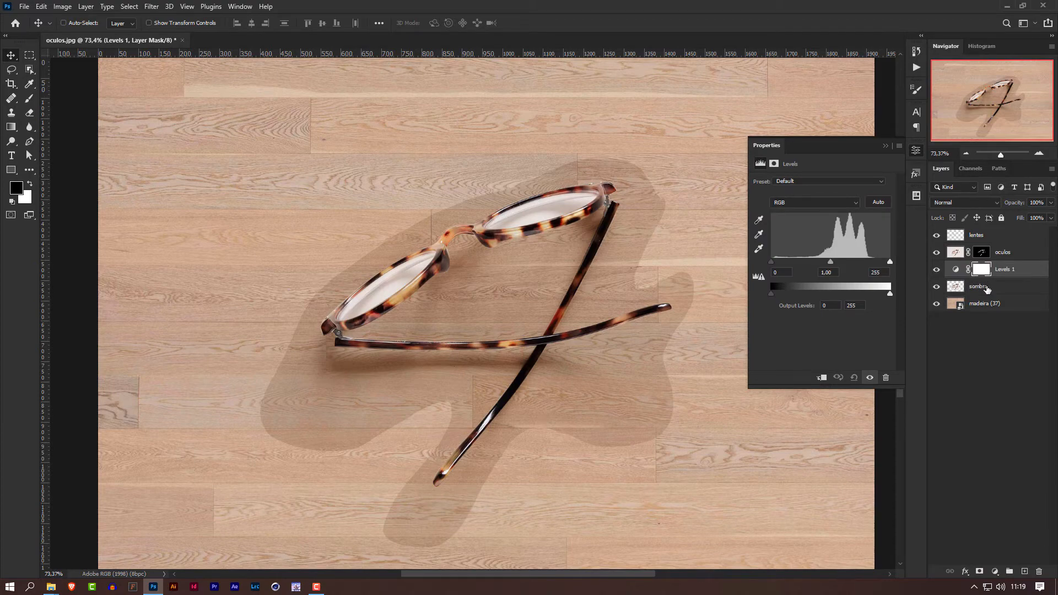
click(822, 379)
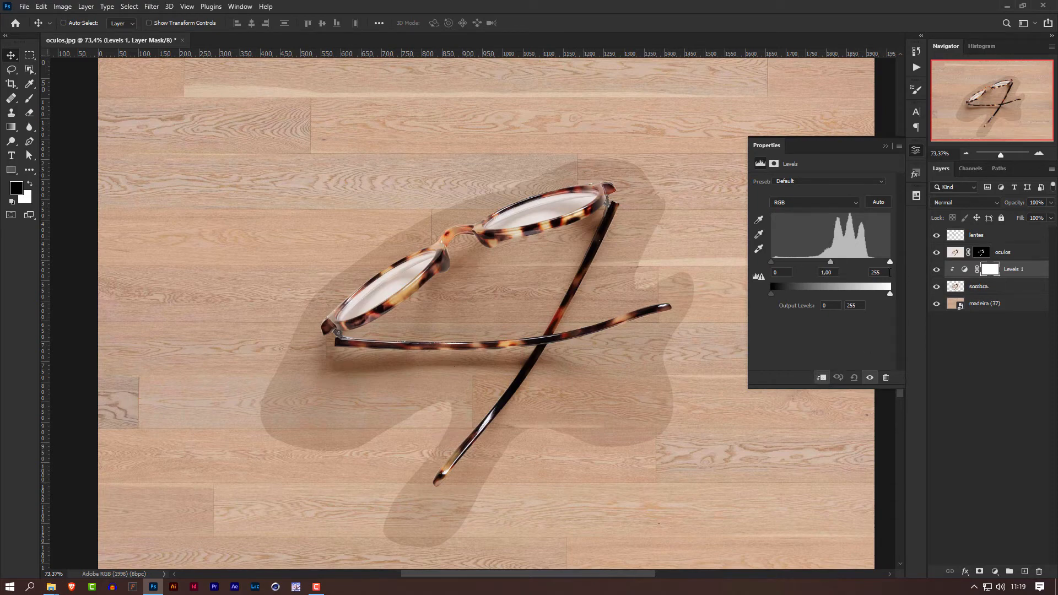
Set the sombra Levels input values to 7 for shadows, 0.88 for midtones and 217 for highlights.
mouse_move(831, 261)
mouse_down()
mouse_move(788, 259)
mouse_move(872, 253)
mouse_move(815, 262)
mouse_move(837, 264)
mouse_up()
drag(891, 263, 872, 263)
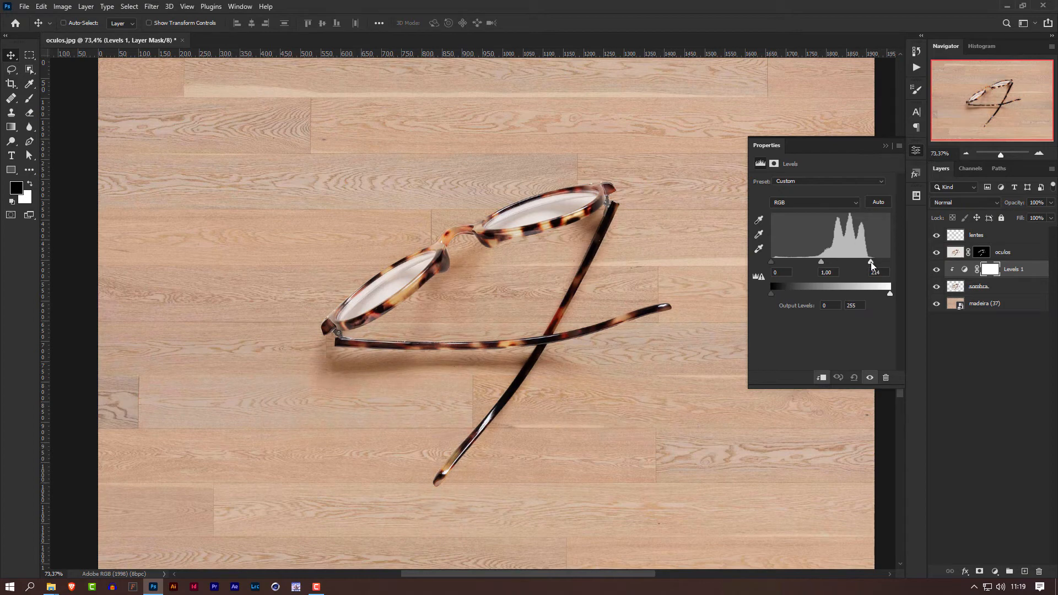
drag(870, 262, 871, 262)
mouse_move(772, 262)
mouse_down()
mouse_move(811, 259)
mouse_move(766, 262)
mouse_move(775, 262)
mouse_up()
click(886, 147)
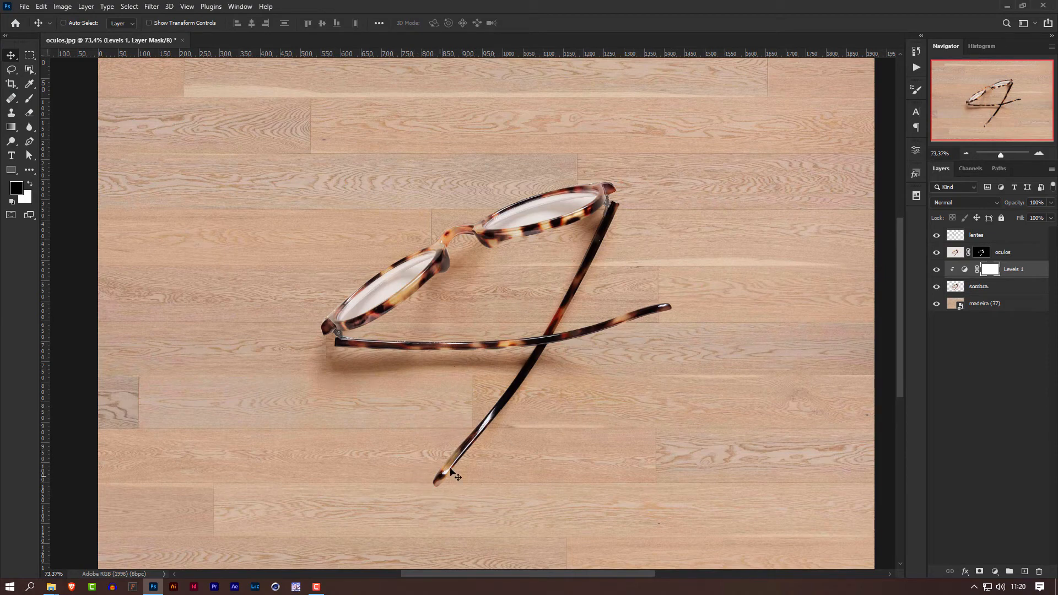
double_click(963, 274)
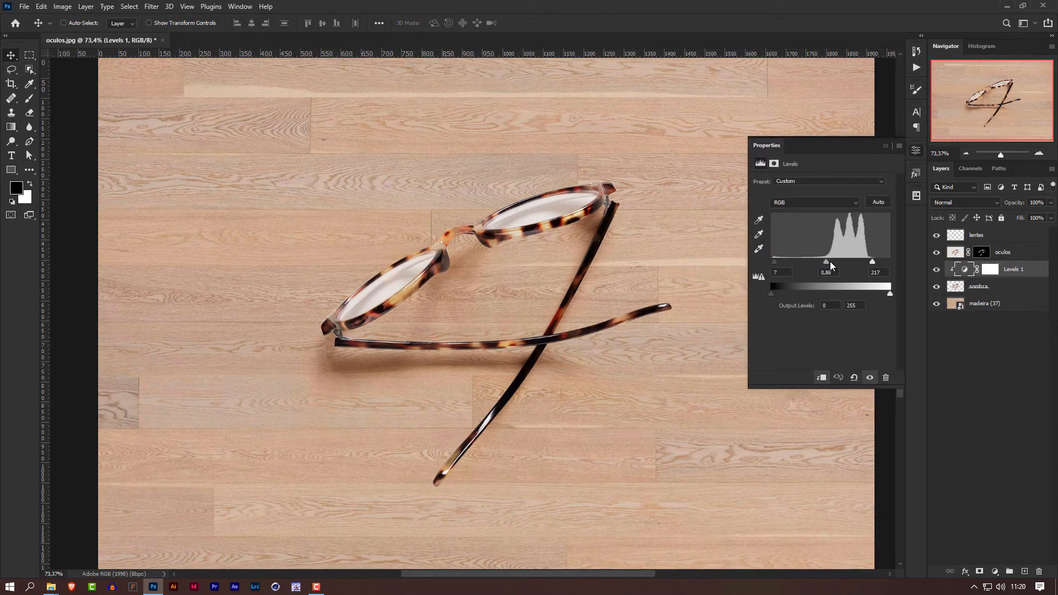
click(886, 146)
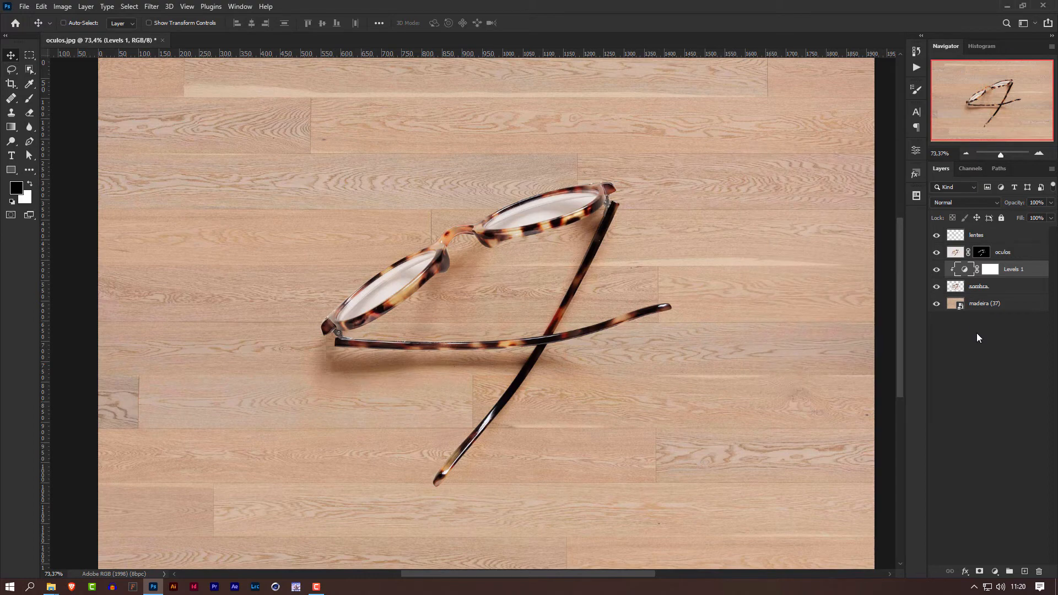
Check the glasses with the lentes layer hidden and shown, and set that layer's blend mode to Screen.
click(992, 238)
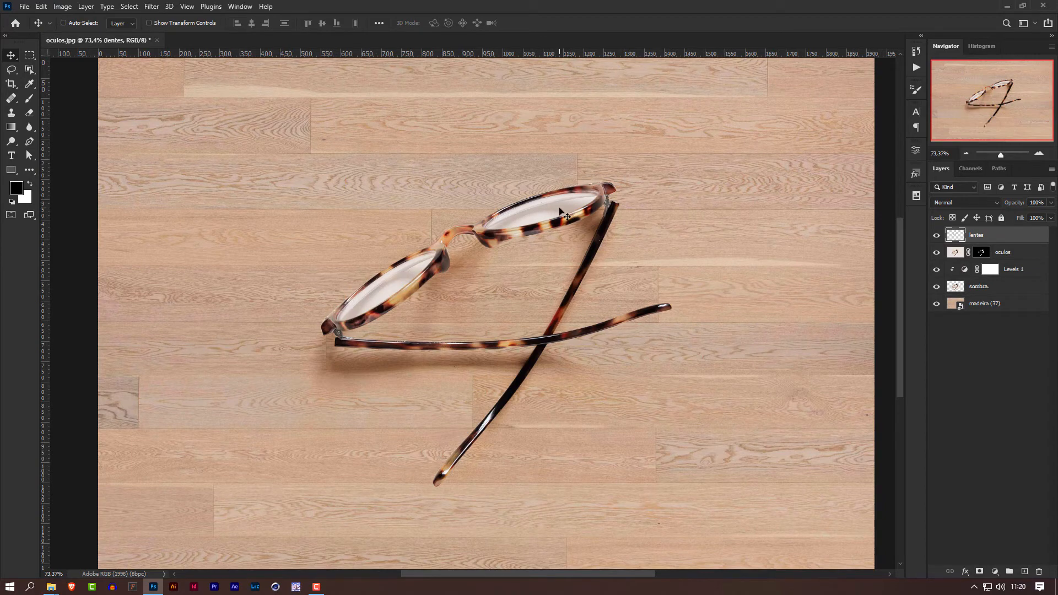
click(936, 235)
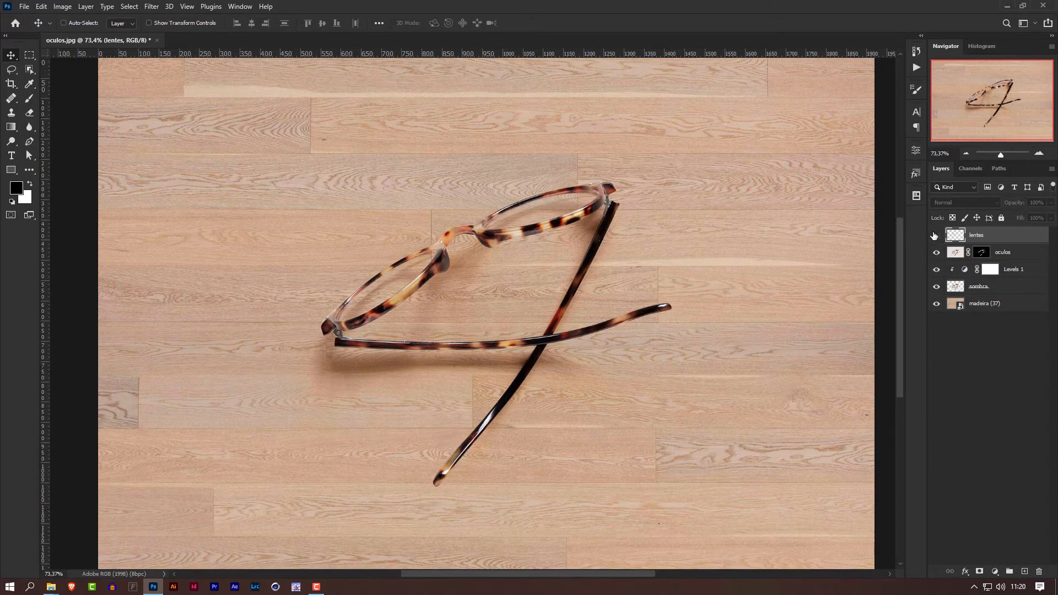
click(936, 236)
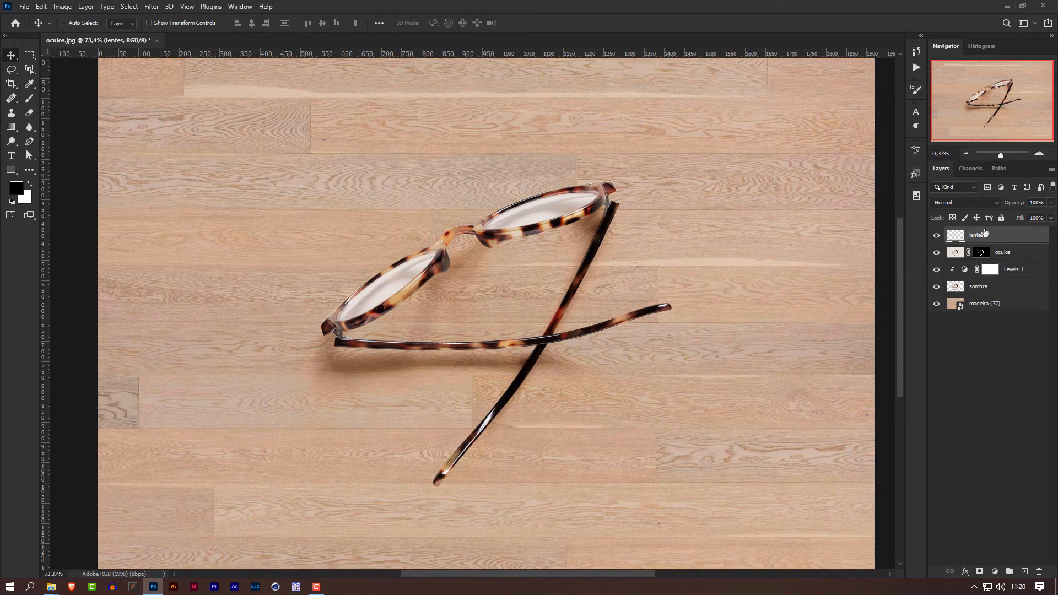
click(998, 203)
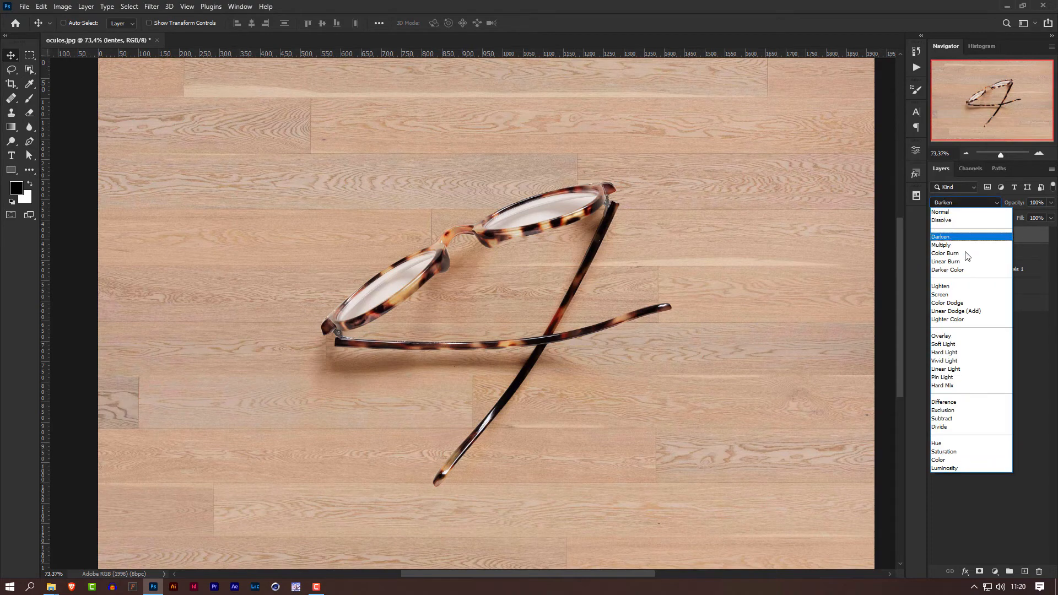
click(958, 298)
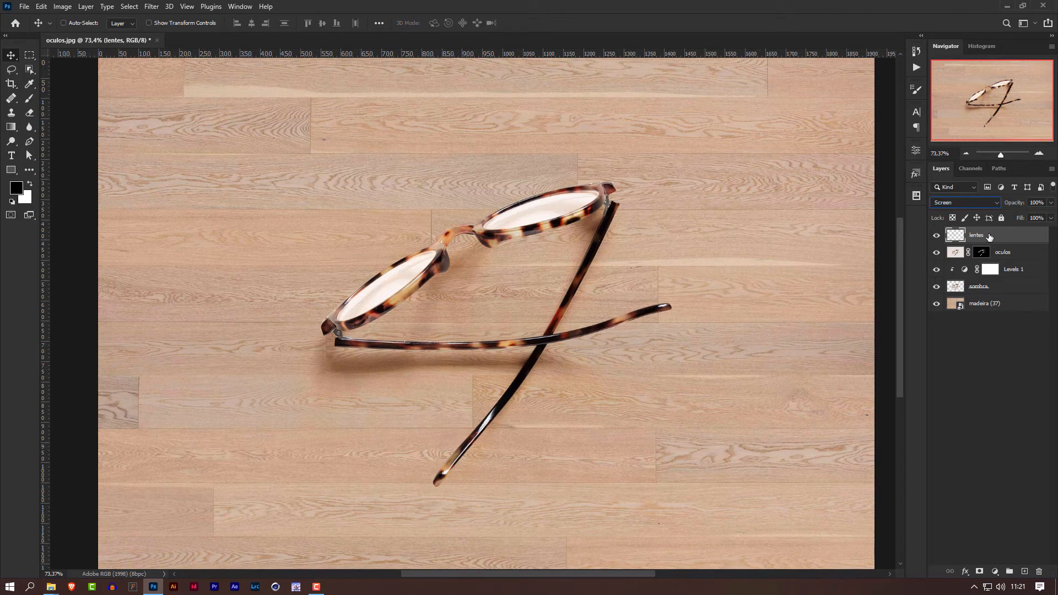
click(1050, 203)
drag(1016, 216, 1022, 215)
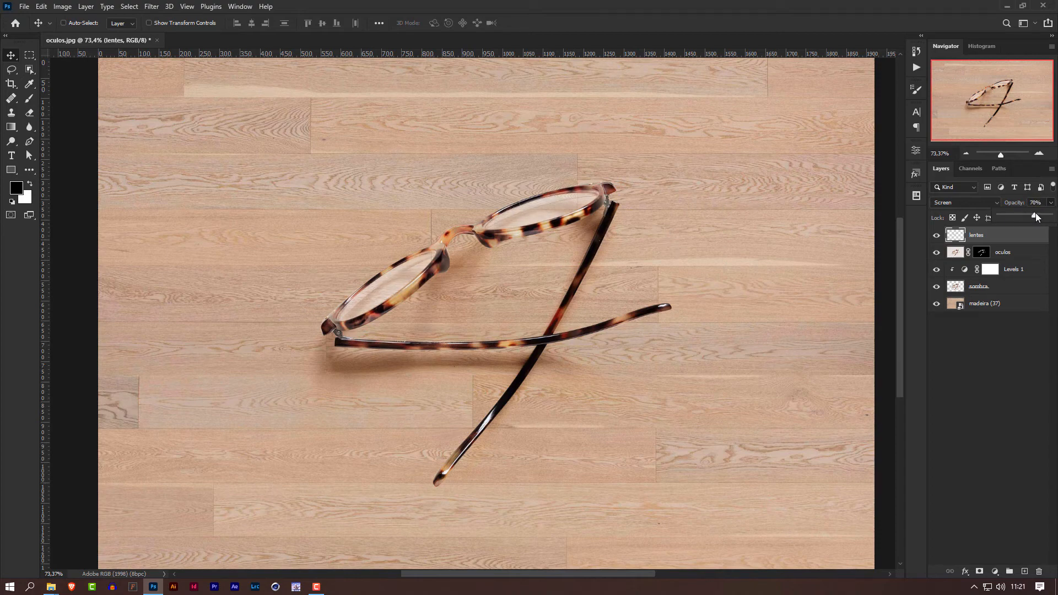
drag(1036, 215, 1053, 214)
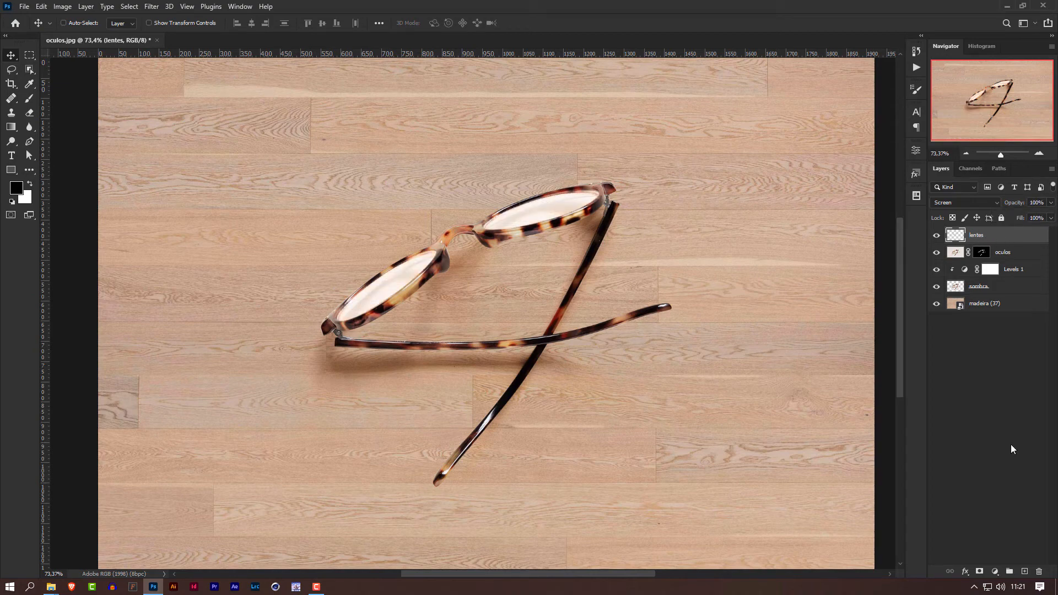
Add a Levels adjustment above the lentes layer and clip it to that layer.
click(994, 573)
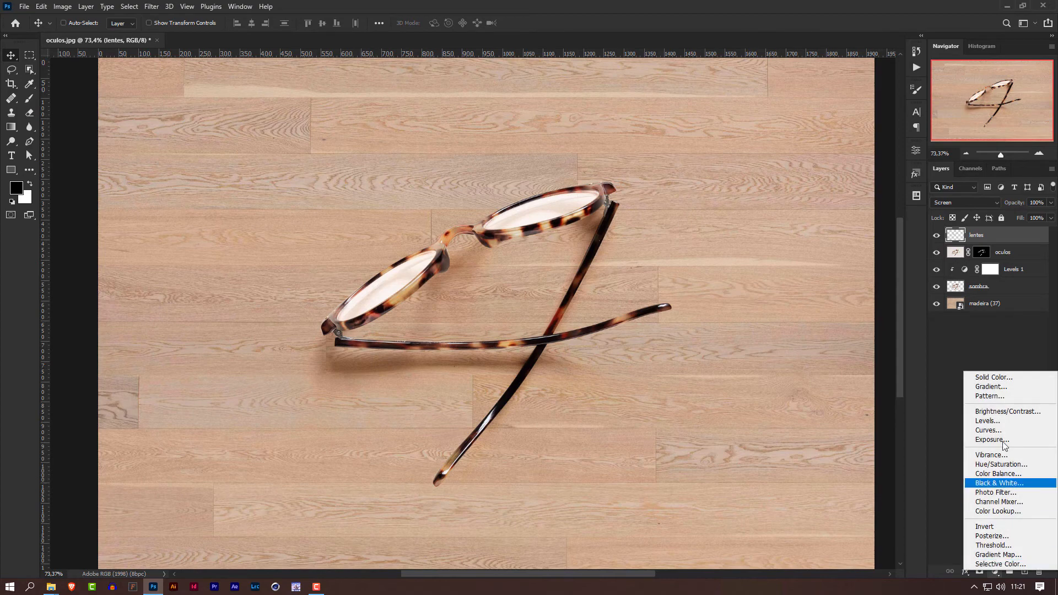
click(1006, 421)
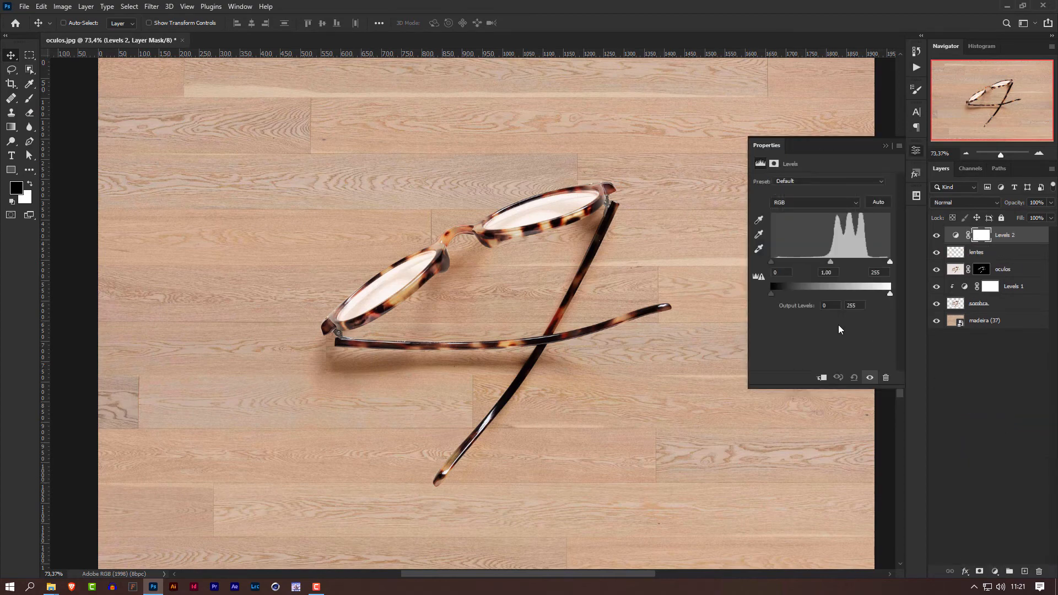
click(822, 379)
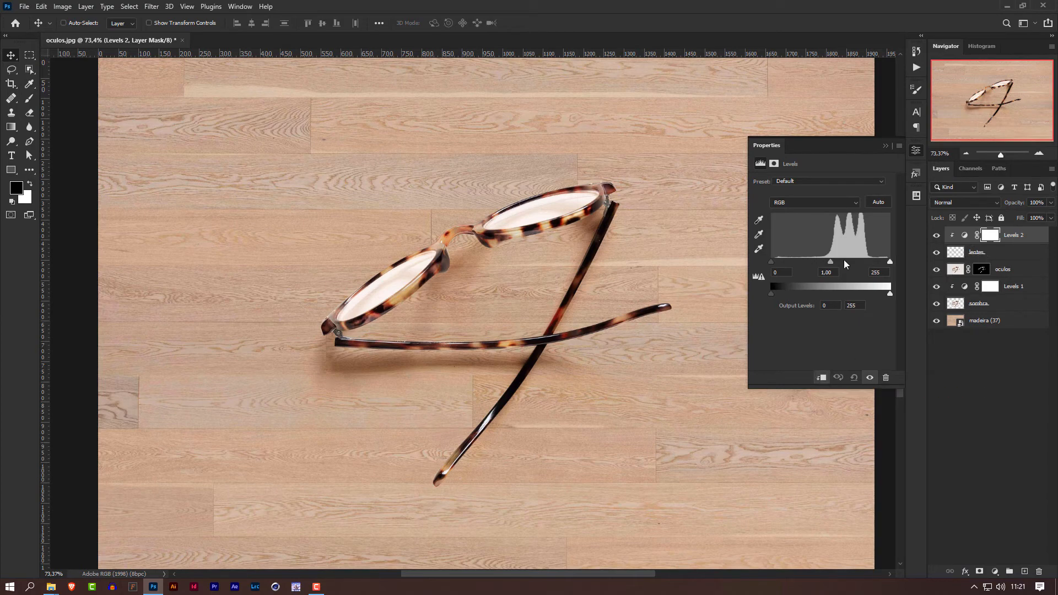
Set the lentes Levels input values to 99 for shadows and 0.35 for midtones, keeping highlights at 255.
mouse_move(832, 263)
mouse_down()
mouse_move(798, 262)
mouse_move(873, 264)
mouse_move(824, 262)
mouse_up()
key(ctrl+z)
drag(772, 262, 874, 263)
drag(805, 262, 875, 263)
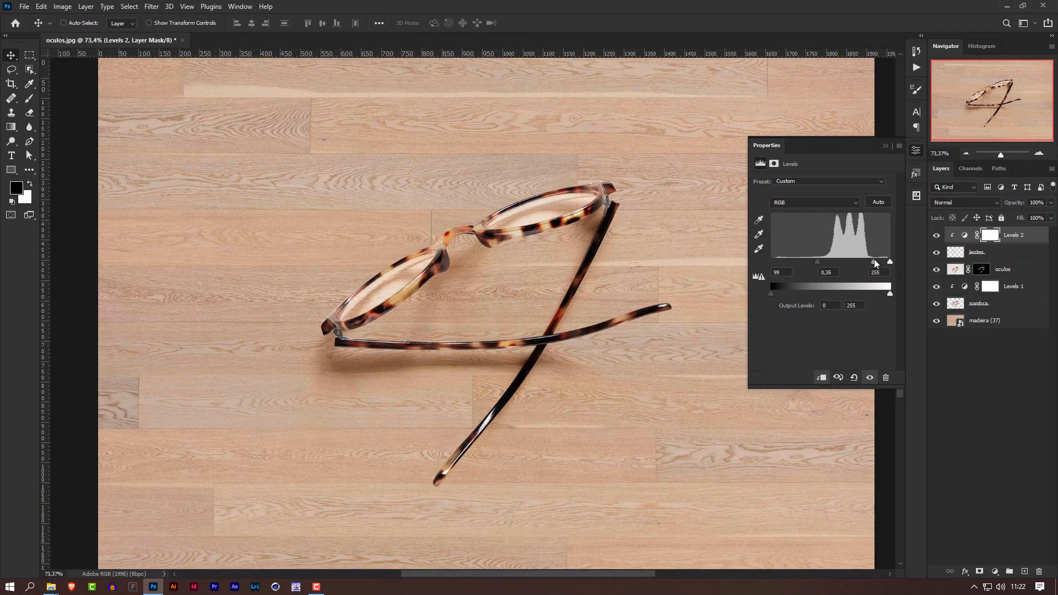
click(886, 146)
Compare the lenses with the Levels adjustment clipped to lentes hidden and shown.
click(937, 236)
click(937, 236)
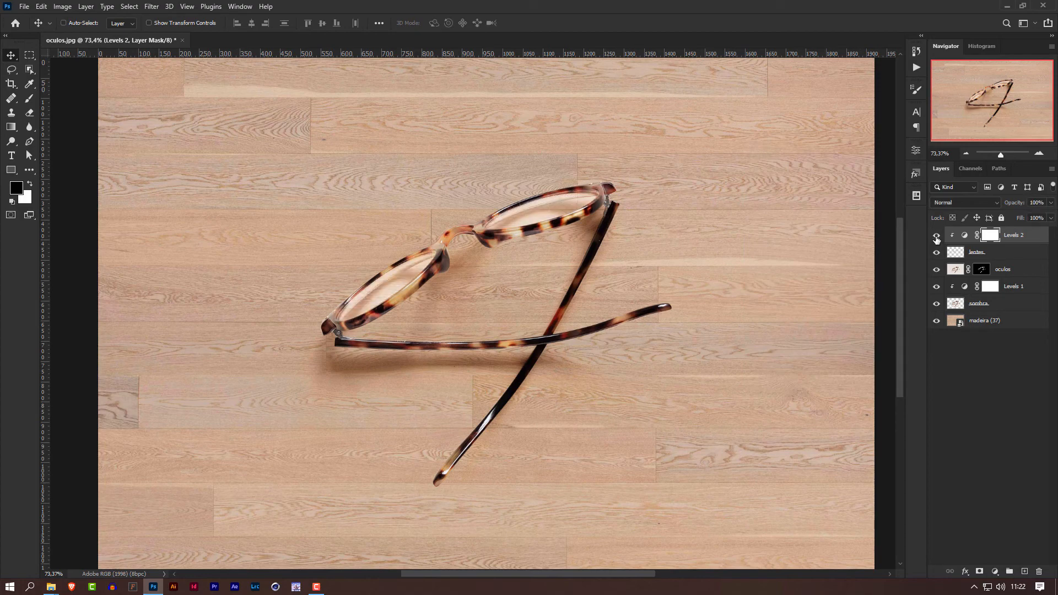
click(936, 237)
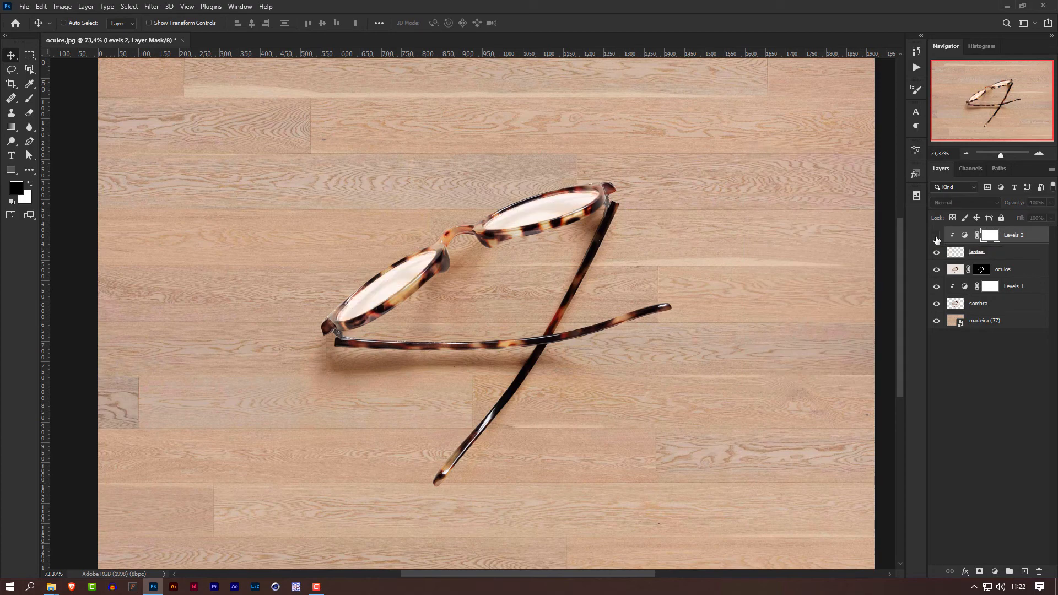
click(937, 237)
Compare the composition with the lentes layer and the sombra layer each hidden and shown.
click(1007, 255)
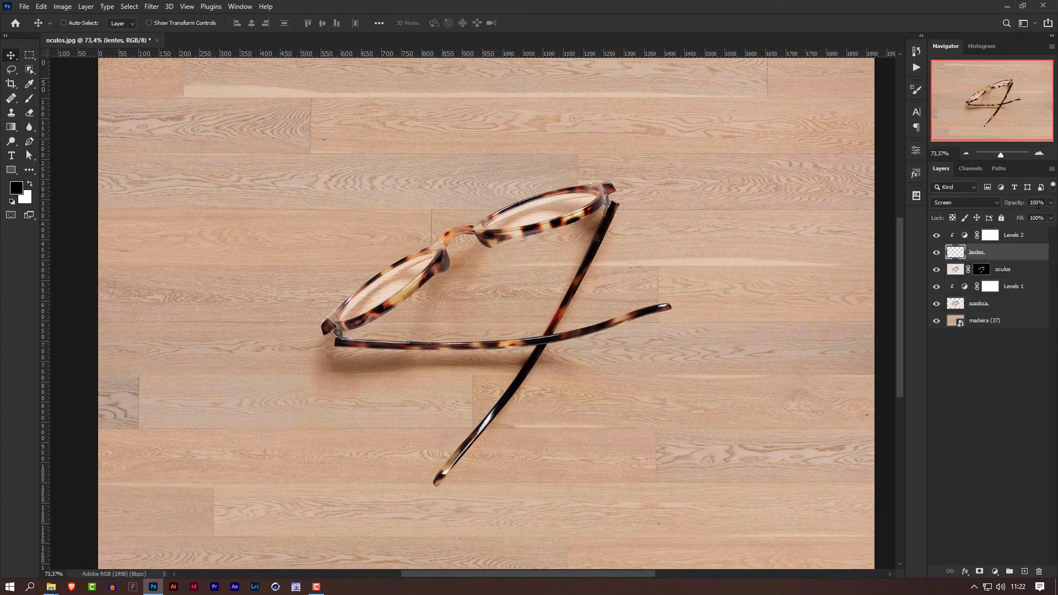
click(937, 253)
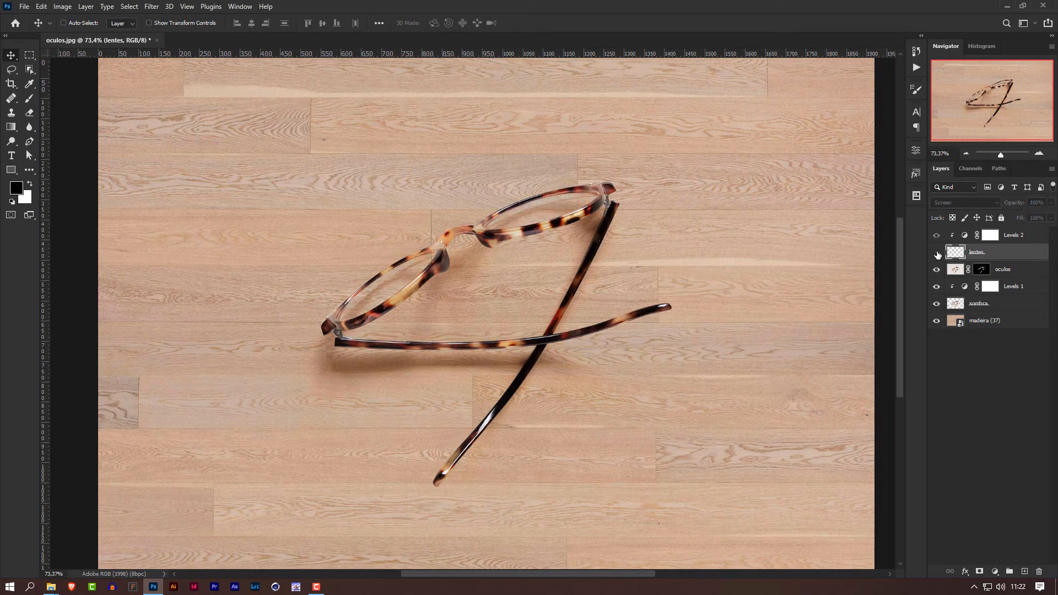
click(937, 253)
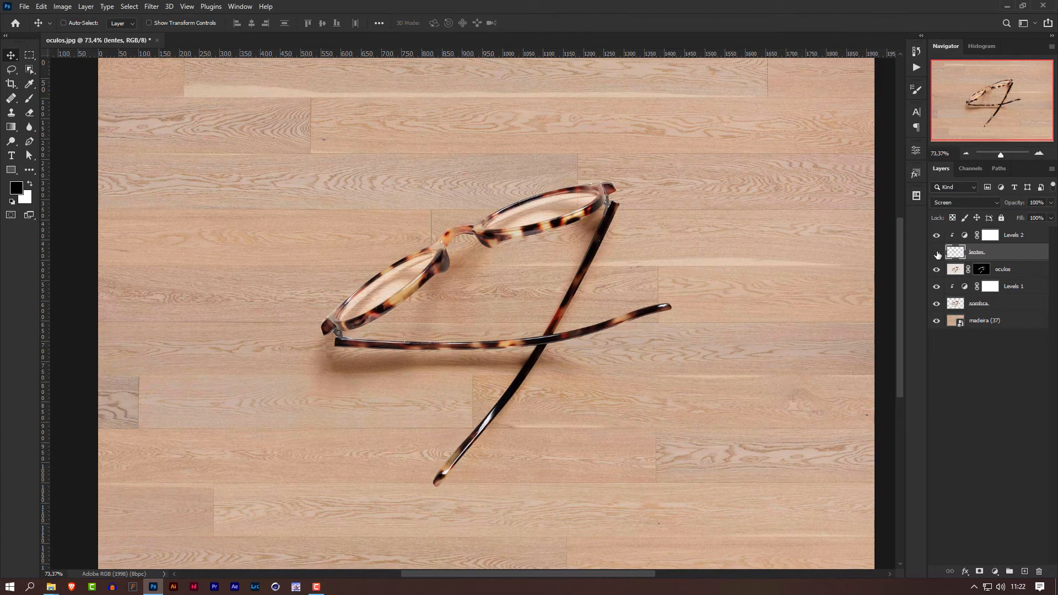
click(936, 253)
click(936, 253)
click(936, 305)
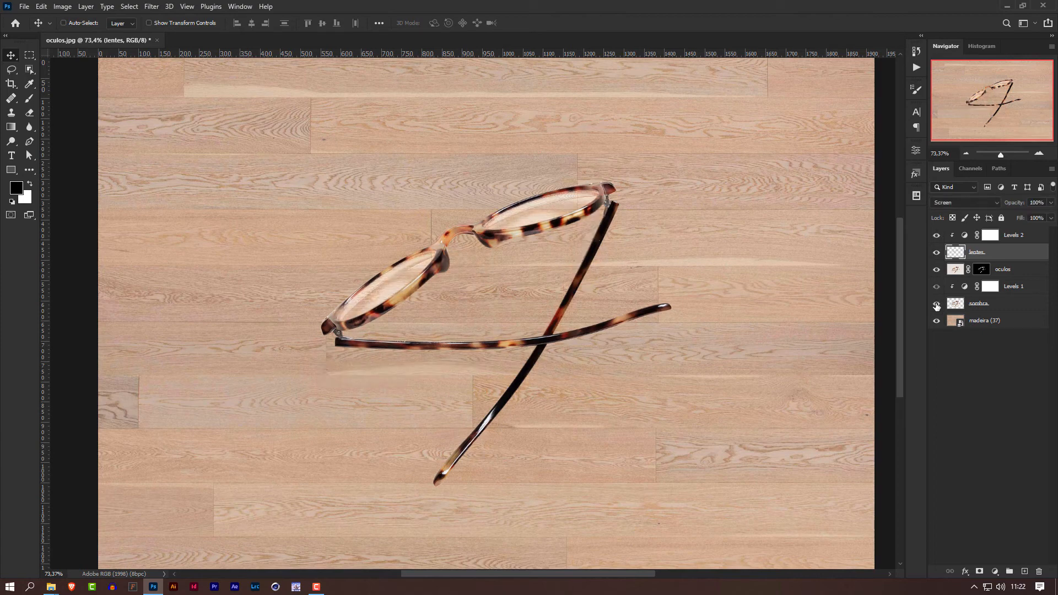
click(937, 305)
click(971, 392)
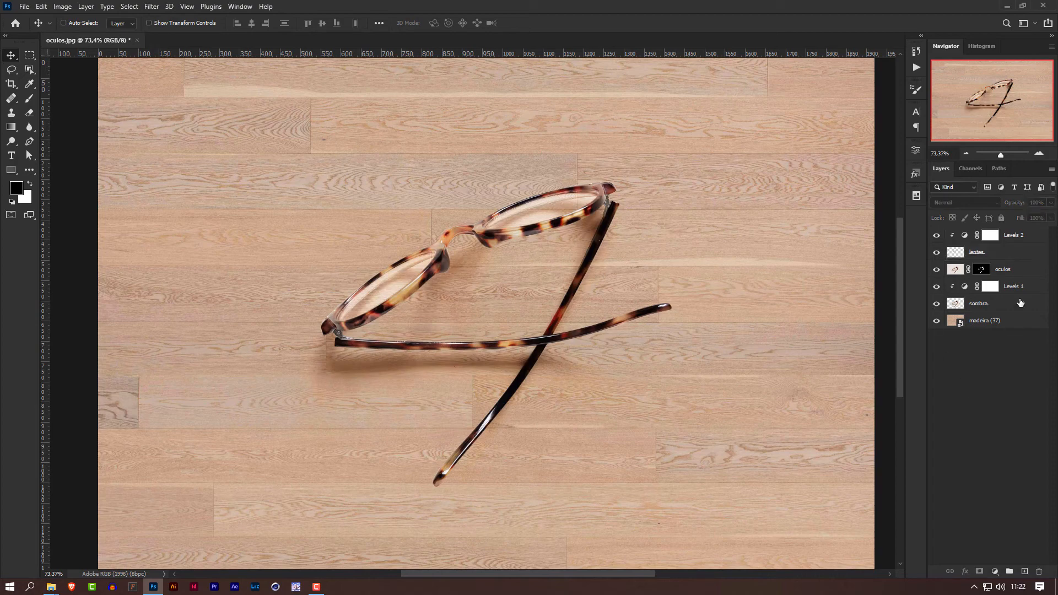
Group all layers from the lentes Levels adjustment down to sombra, leaving the wood layer outside.
click(994, 235)
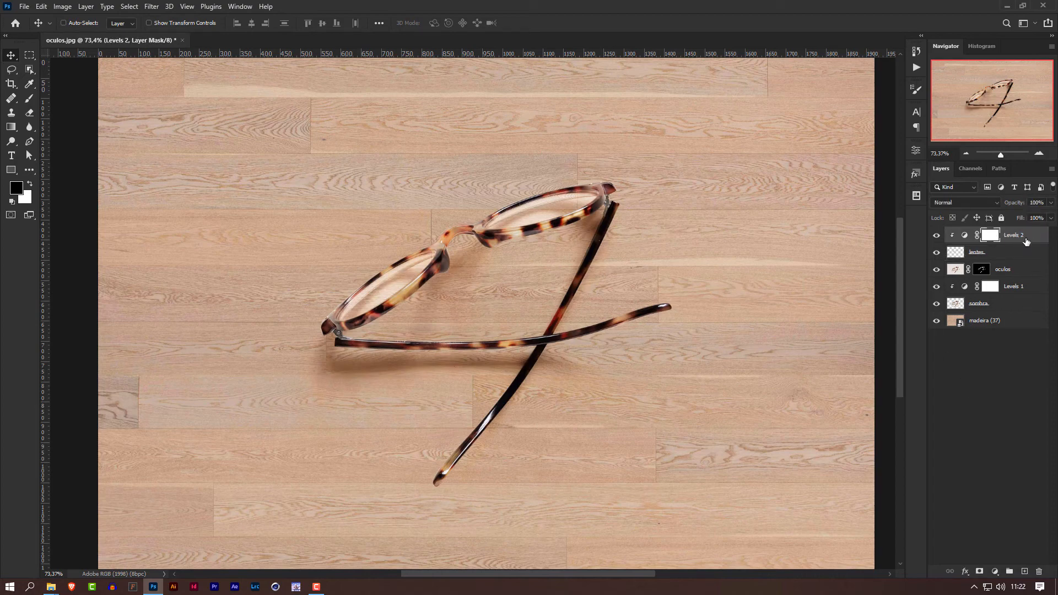
shift+click(1011, 307)
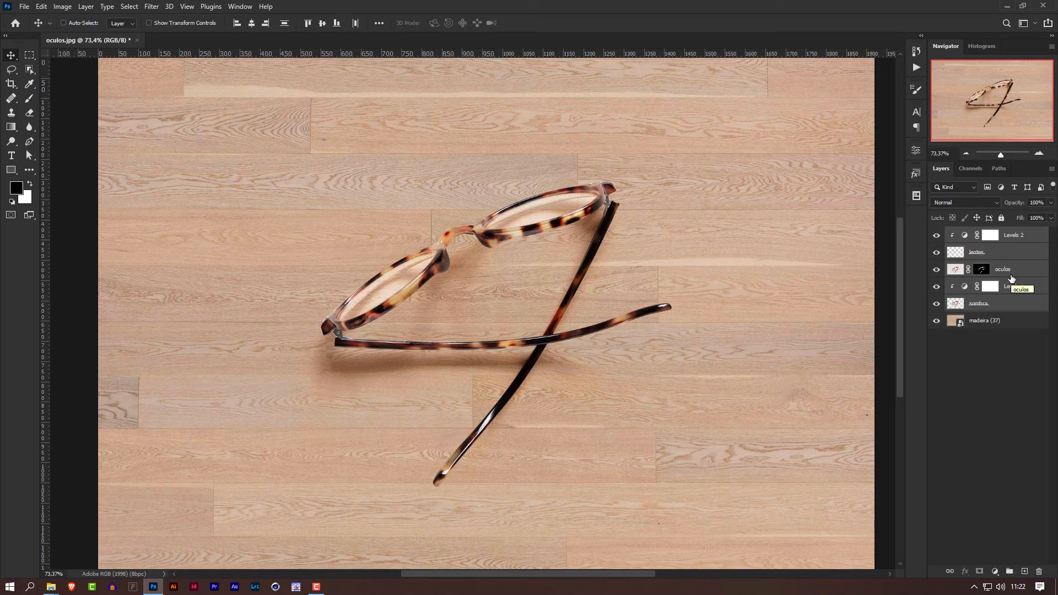
key(ctrl+g)
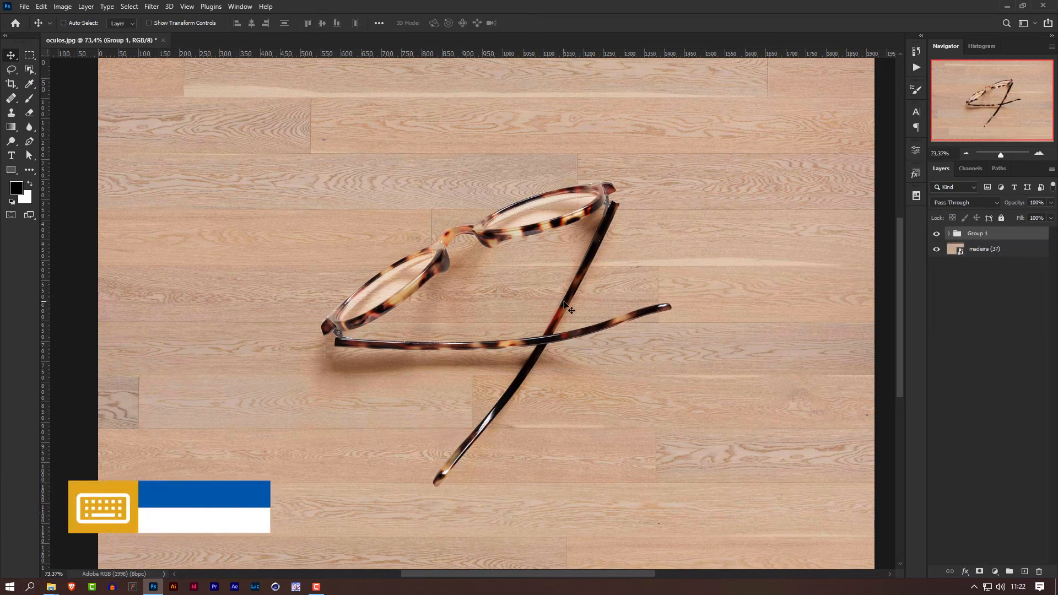
Move the glasses group around over the wood and leave it near the middle of the canvas.
scroll(582, 297, down, 3)
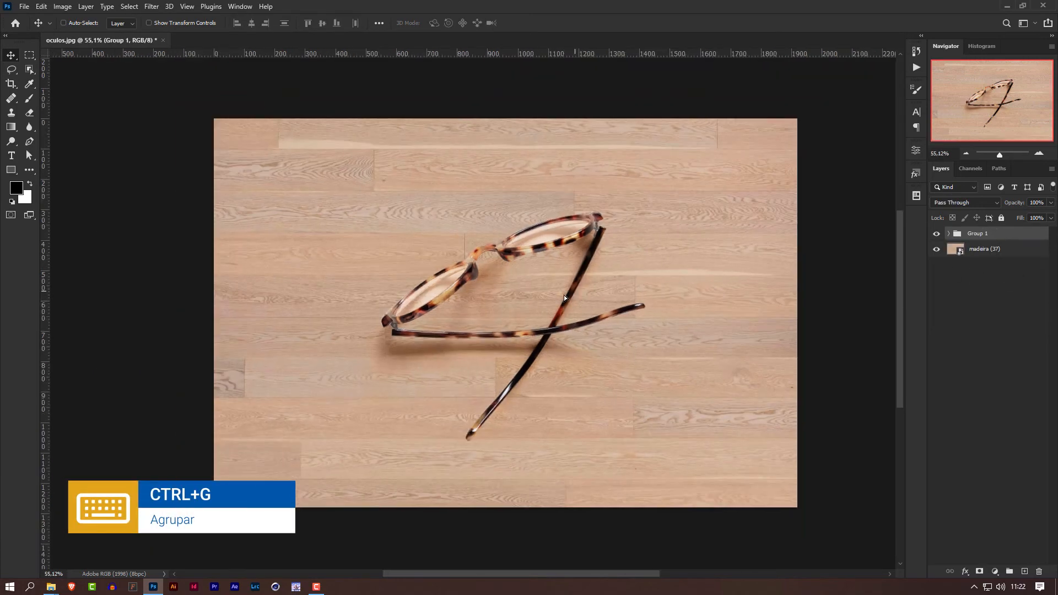
drag(564, 295, 536, 307)
scroll(475, 328, up, 1)
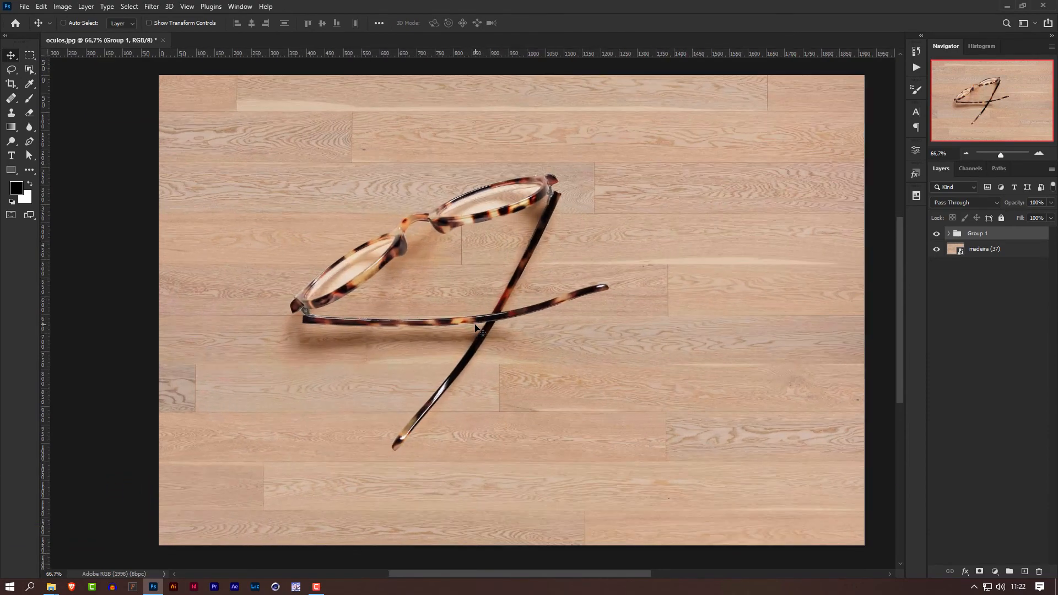
mouse_move(475, 328)
mouse_down()
mouse_move(682, 260)
mouse_move(467, 339)
mouse_up()
drag(527, 278, 613, 294)
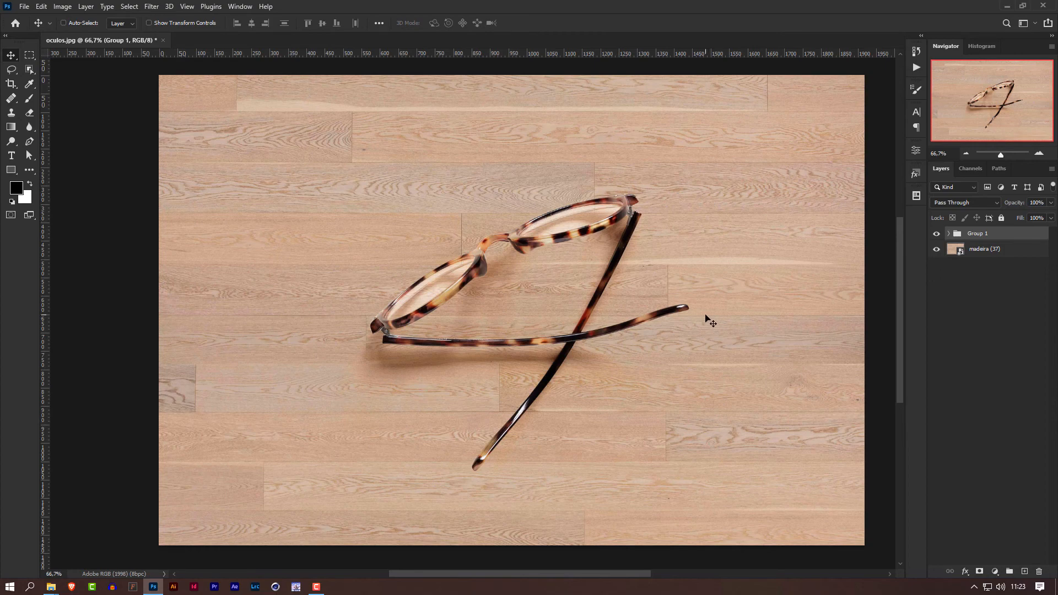
Add a light blue (#95bdff) Solid Color fill layer between the madeira (37) wood layer and the glasses group.
click(1013, 252)
click(995, 571)
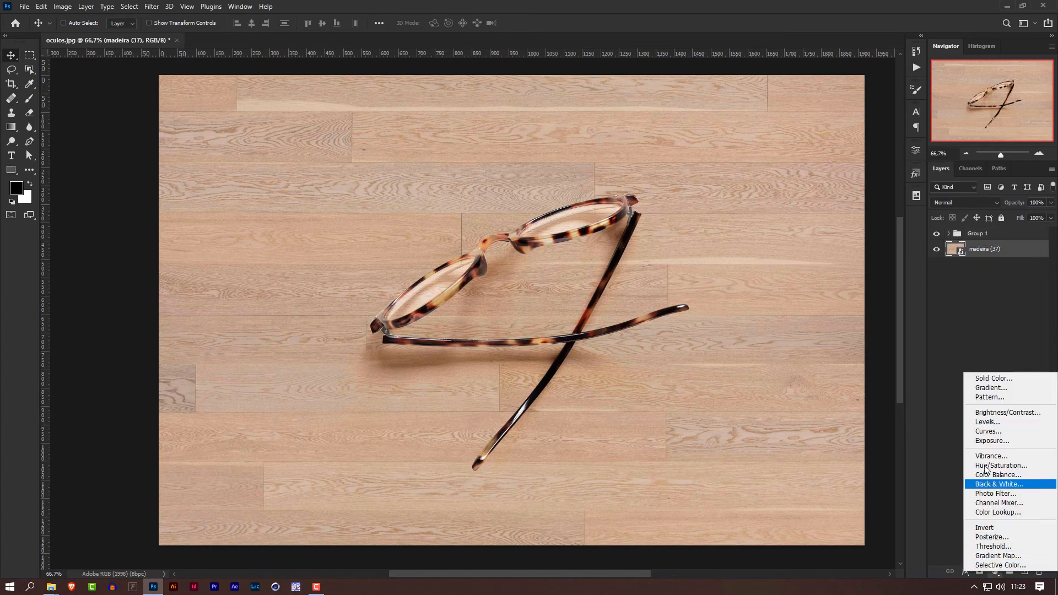
click(1001, 378)
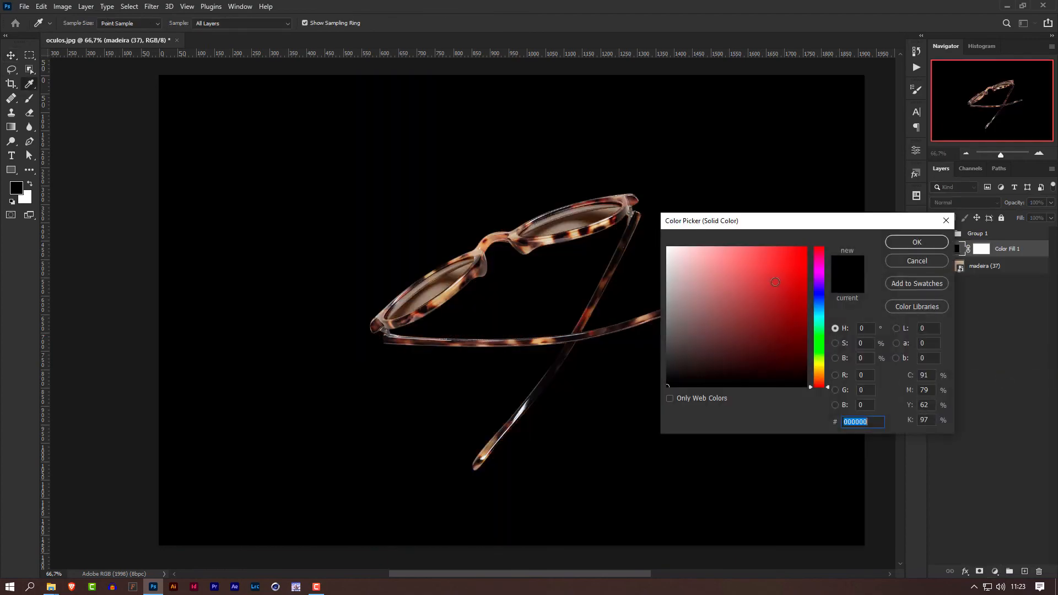
click(801, 284)
drag(822, 307, 730, 239)
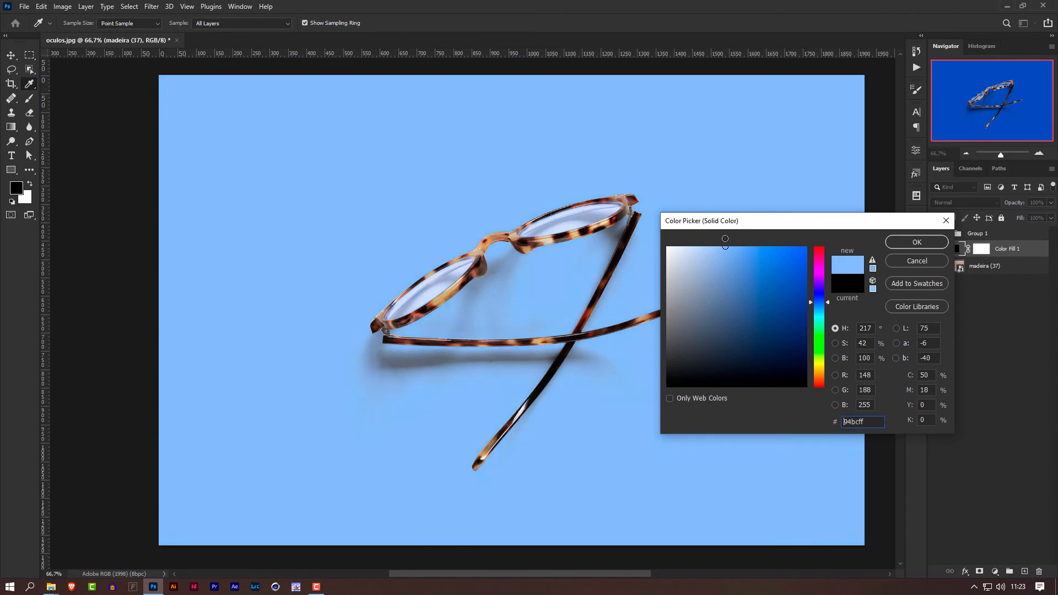
click(916, 242)
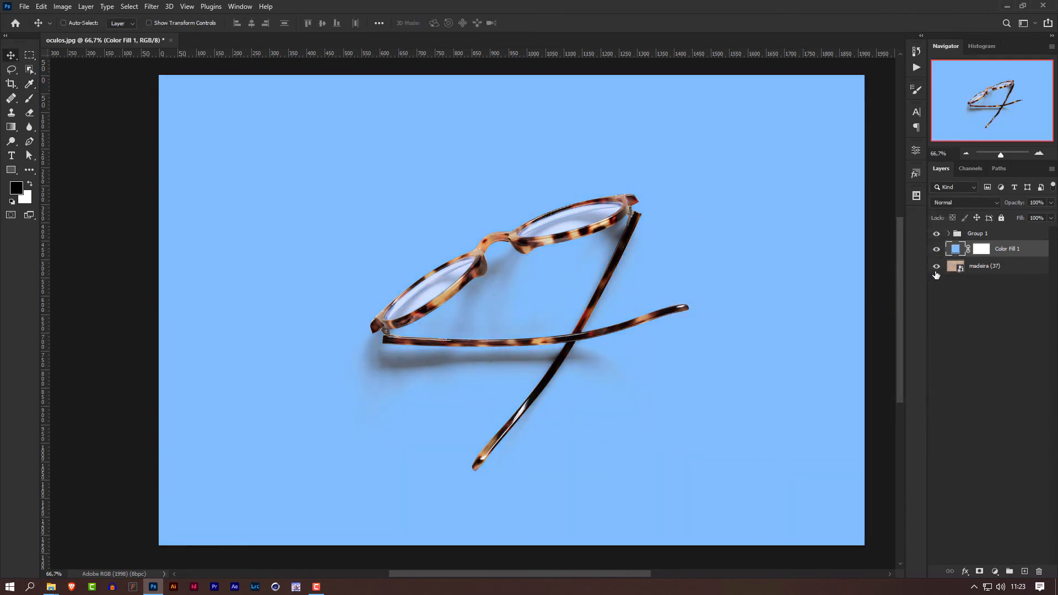
Change the Color Fill 1 background to light cyan (#a1f6fe).
double_click(956, 249)
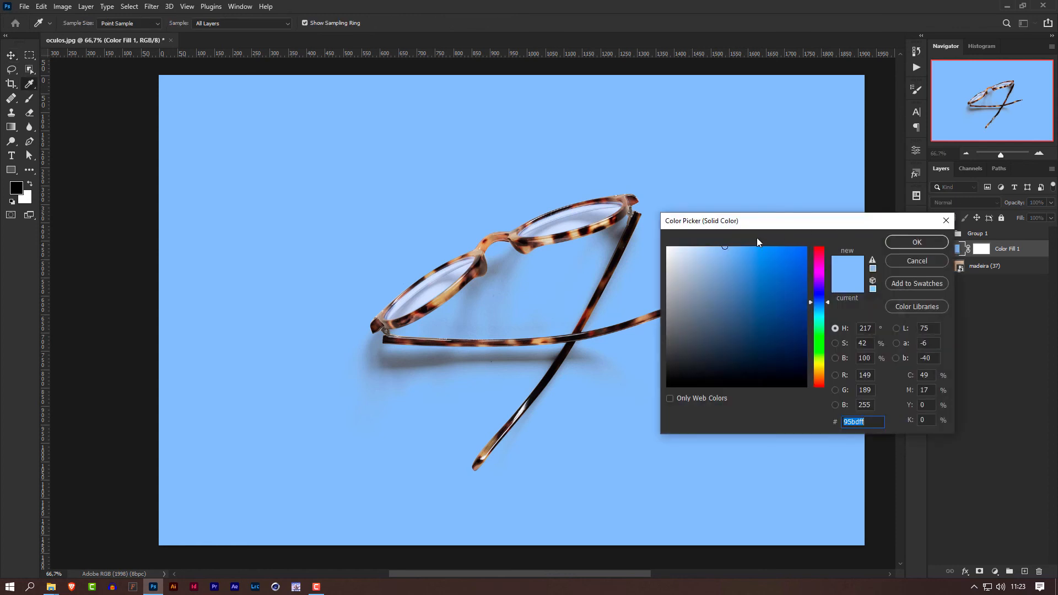
click(718, 248)
drag(828, 300, 835, 315)
click(909, 242)
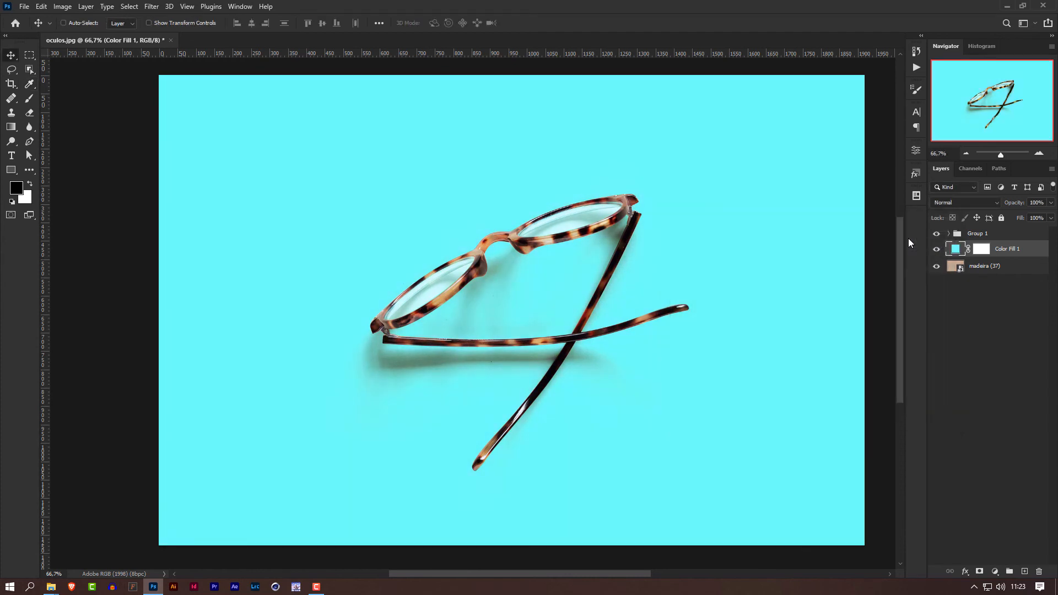
Change the Color Fill 1 background to a vivid, strongly saturated blue with a hue of about 203°.
double_click(956, 249)
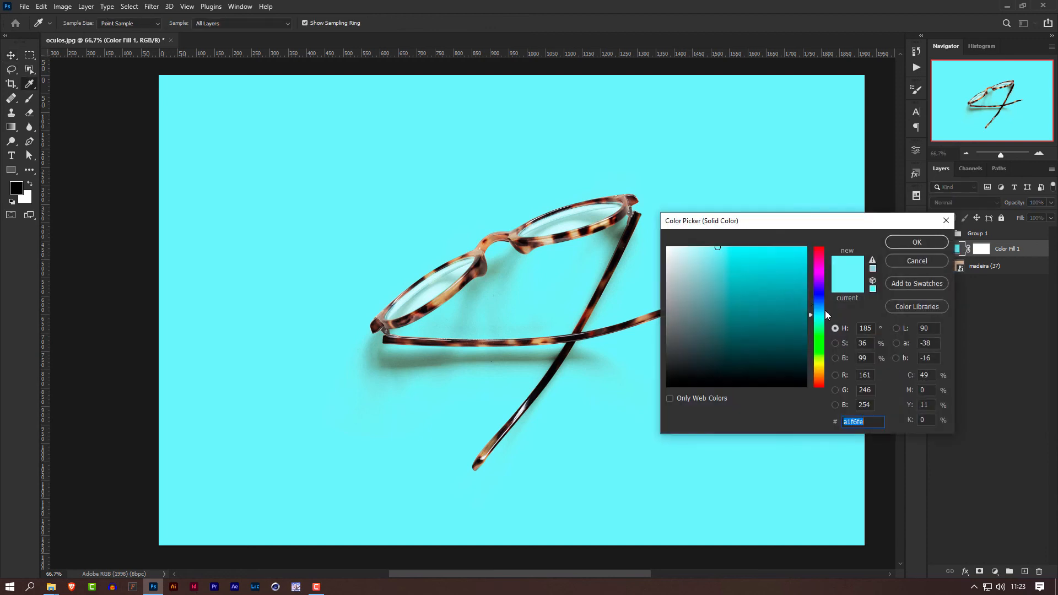
drag(826, 315, 827, 307)
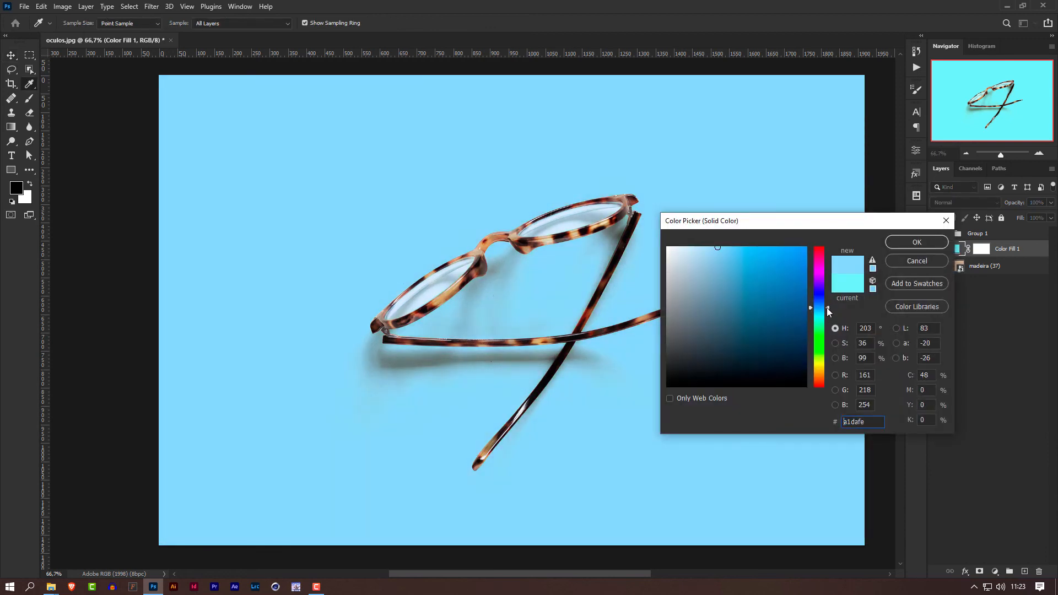
click(709, 254)
mouse_move(709, 253)
mouse_down()
mouse_move(704, 246)
mouse_move(777, 248)
mouse_up()
click(914, 245)
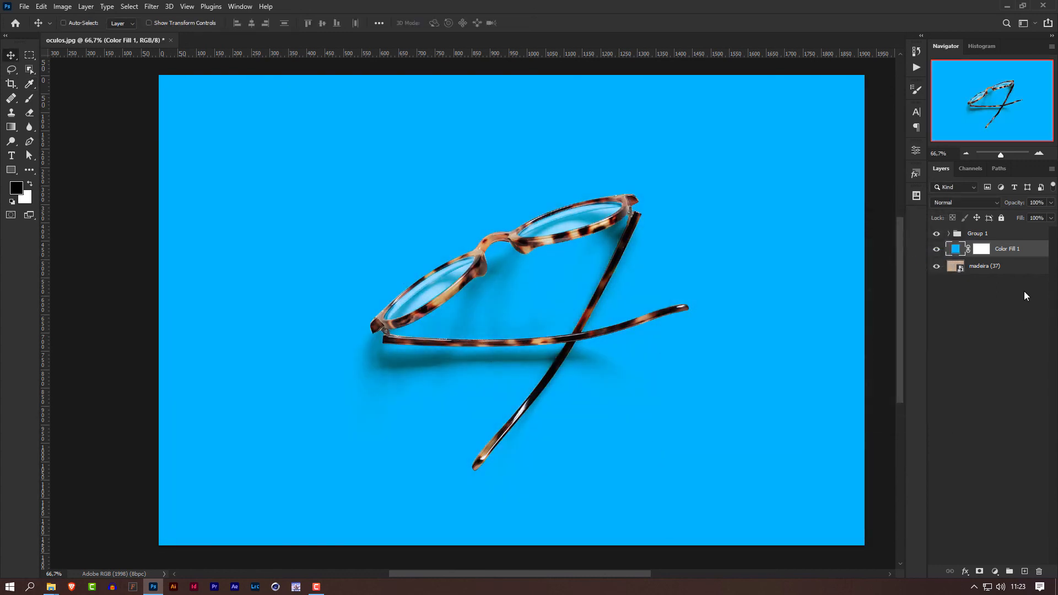